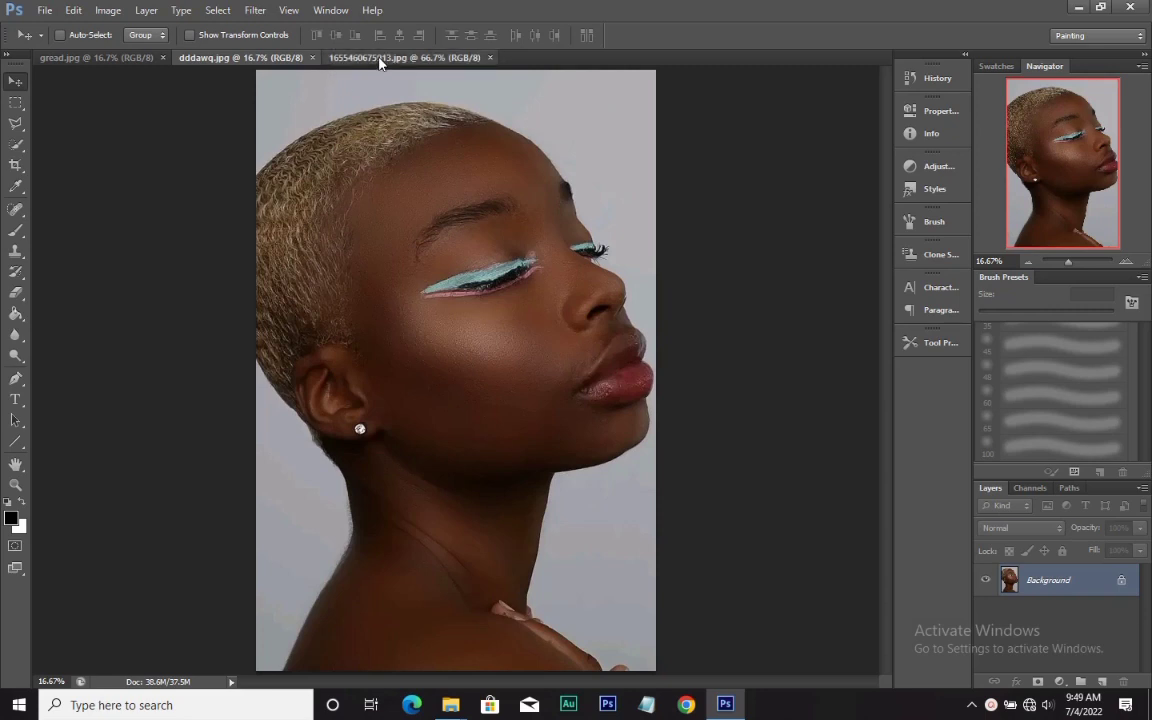
Step: Compare the retouched portrait dddawq.jpg with the unedited 1655460675913.jpg, finishing on the unedited image
key("ctrl+Tab")
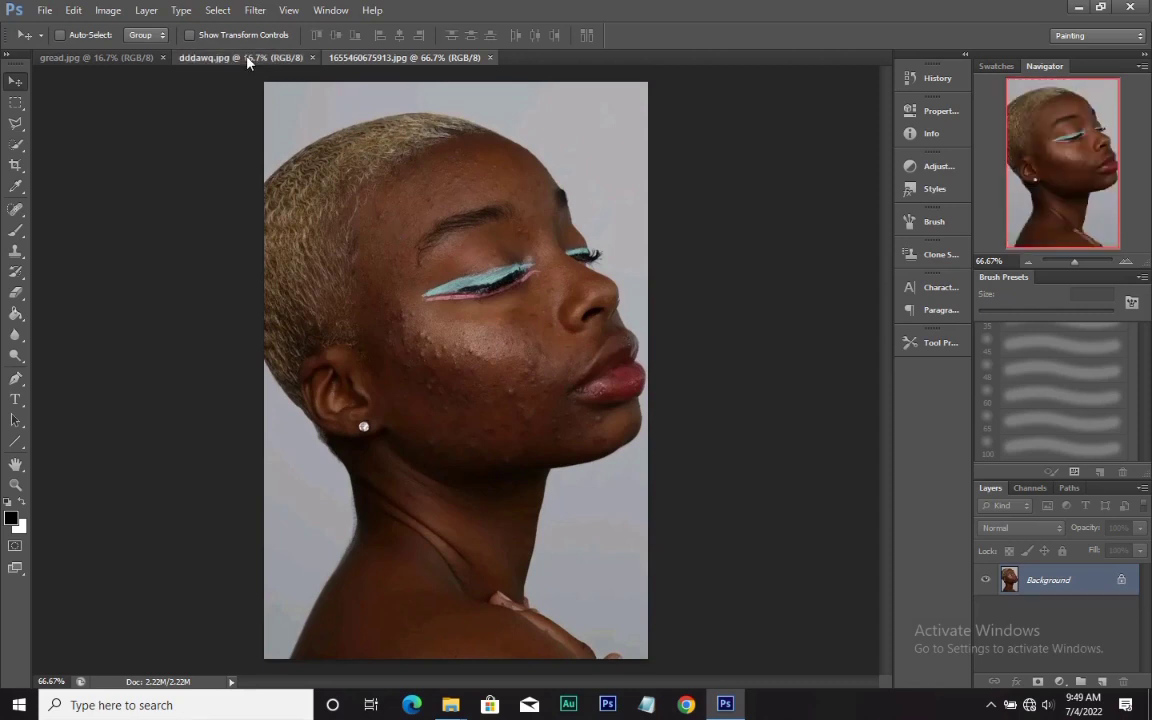
key("ctrl+shift+Tab")
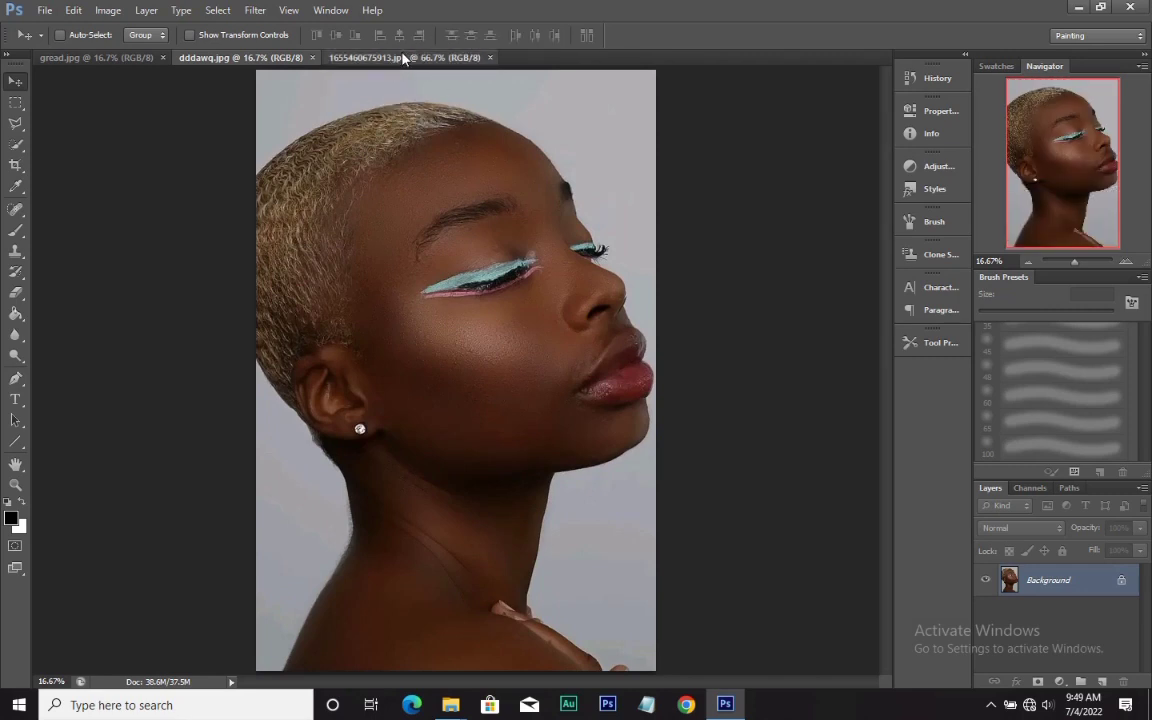
left_click(403, 58)
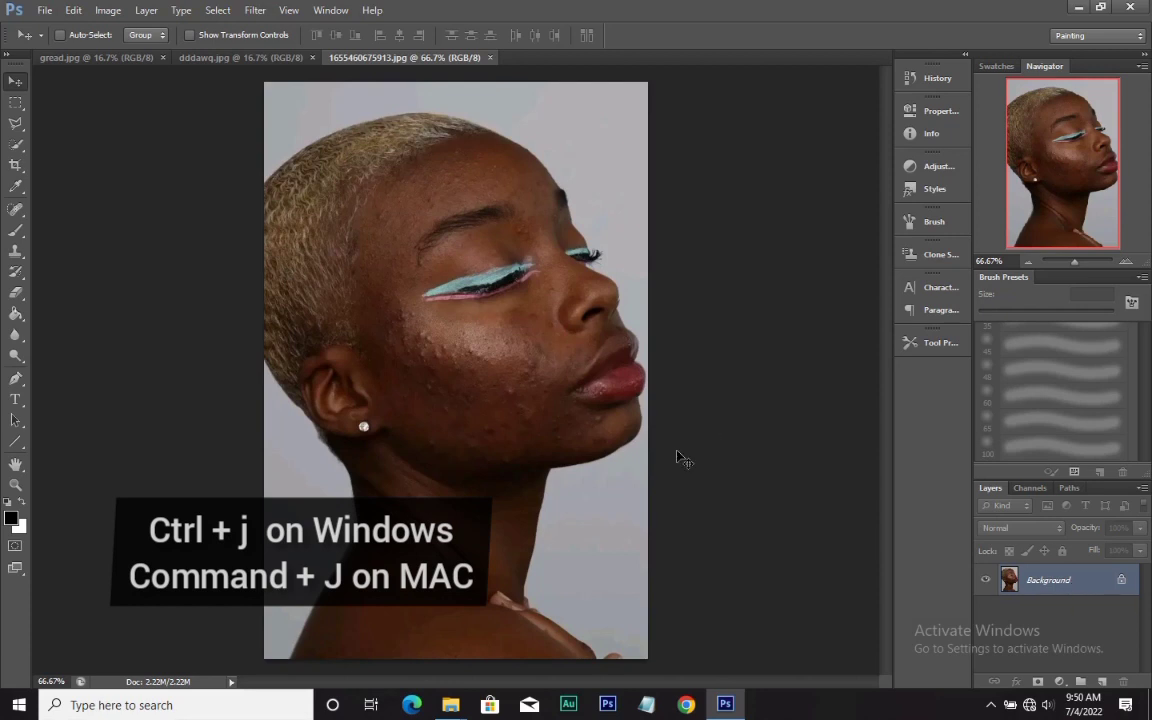
Step: Duplicate the Background layer and name the copy "texture"
key("ctrl+j")
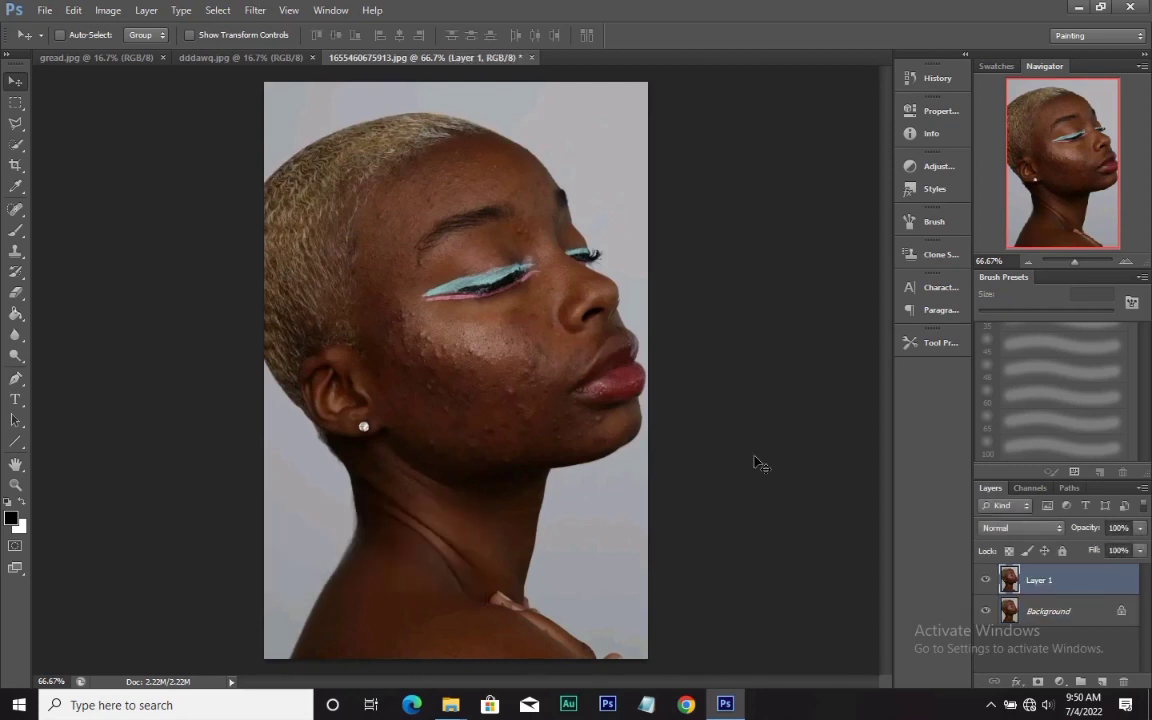
double_click(1038, 581)
type("text")
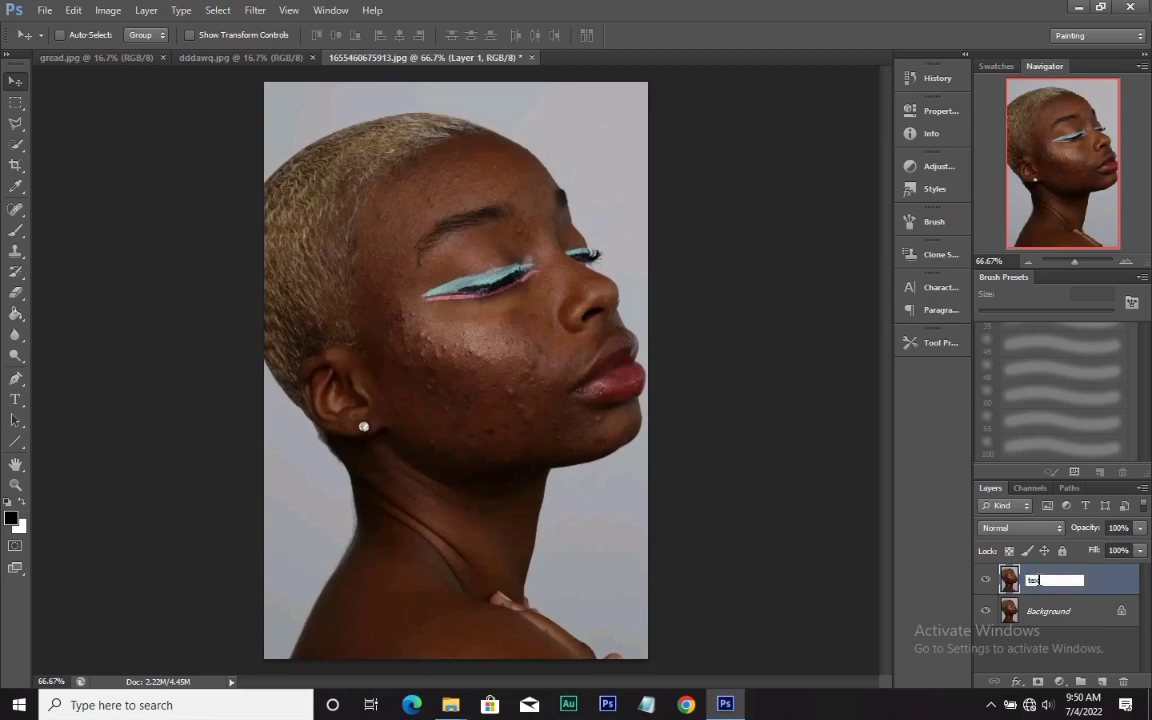
type("ure")
key("Return")
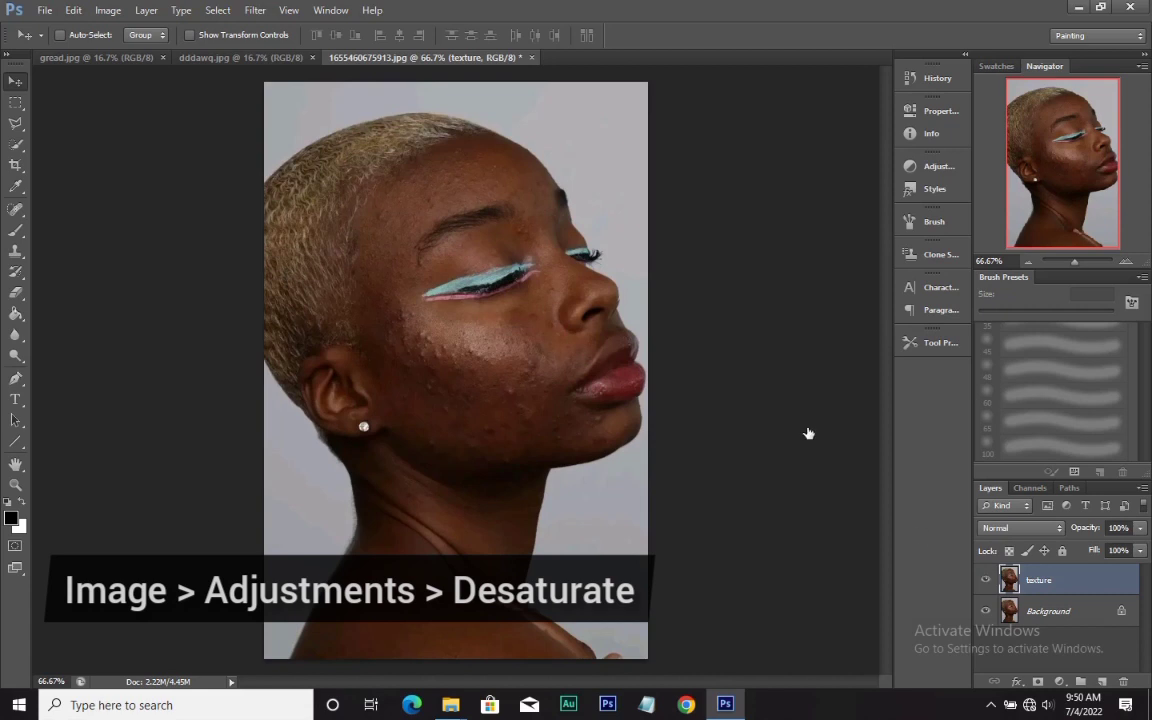
Step: Desaturate the texture layer and convert it to a smart object
left_click(108, 10)
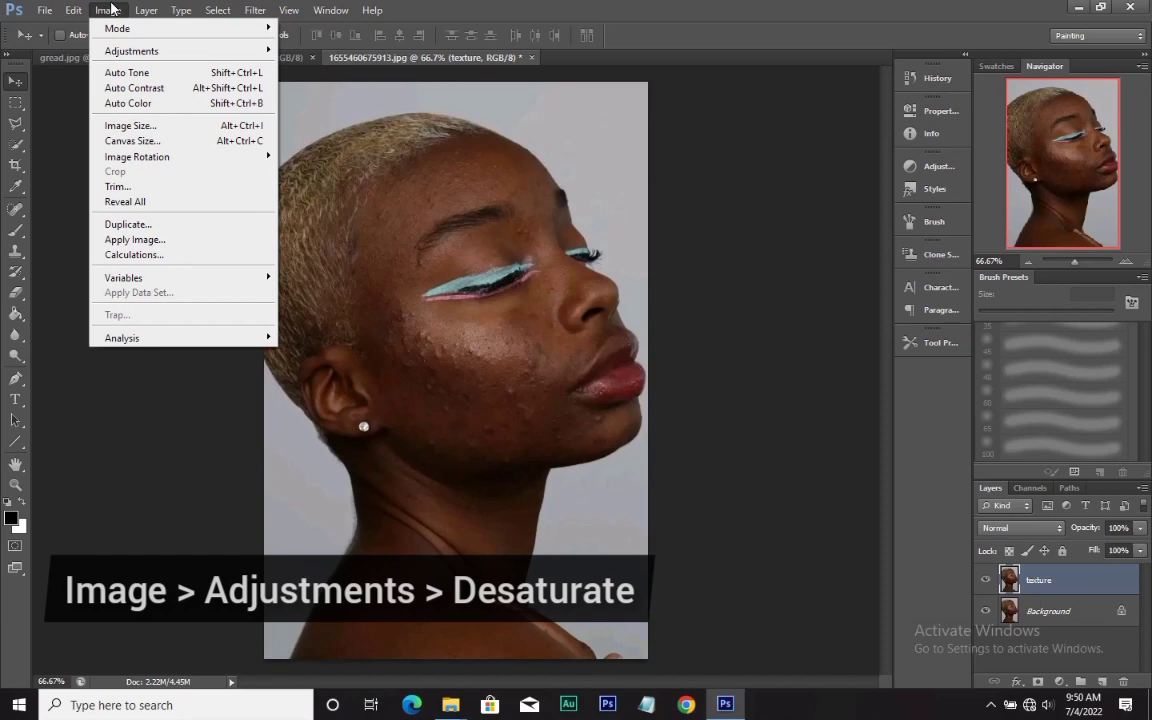
left_click(111, 10)
left_click(108, 10)
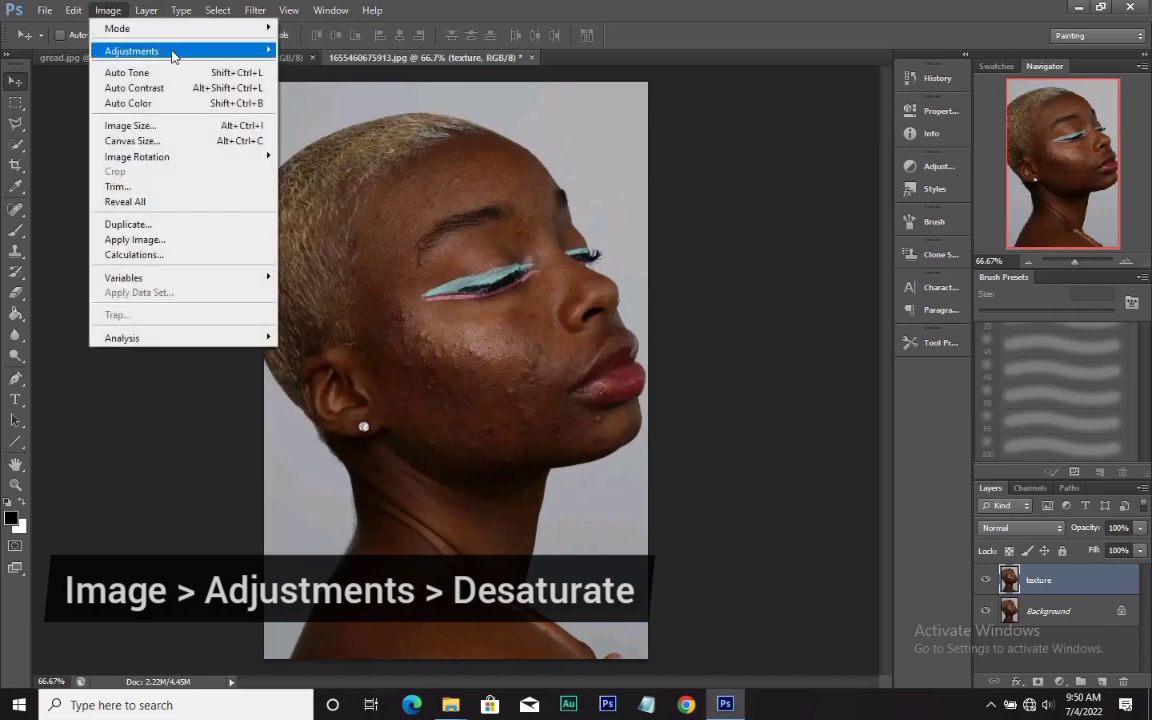
mouse_move(224, 56)
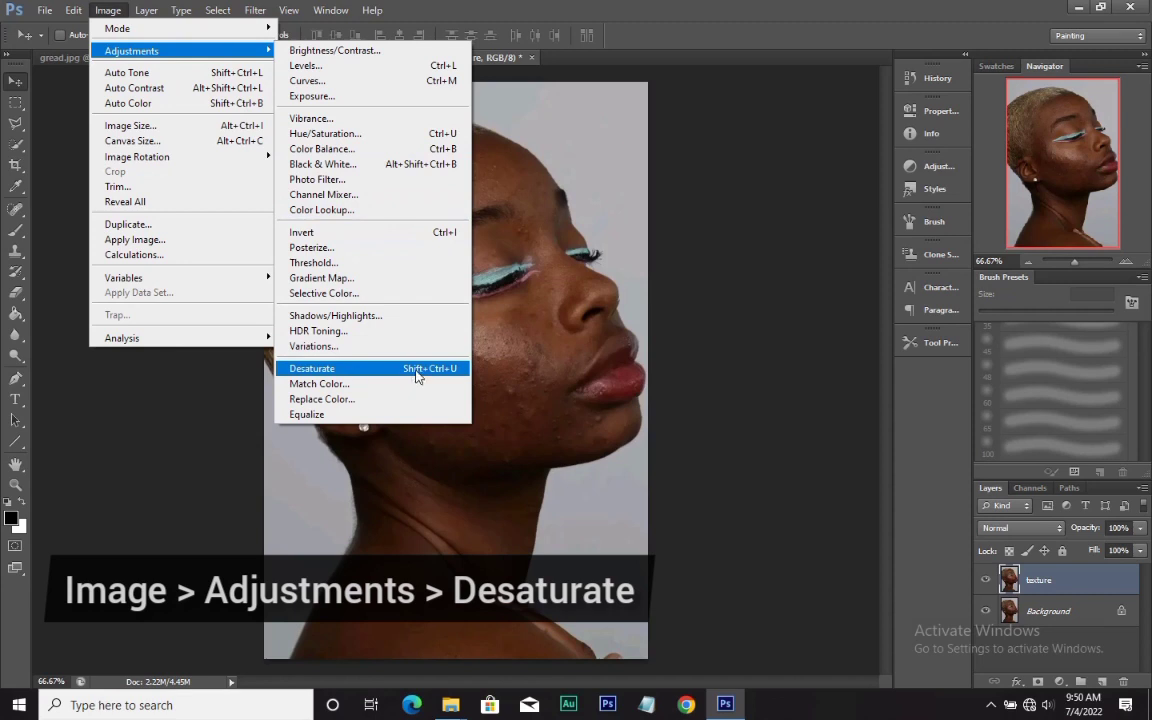
left_click(347, 369)
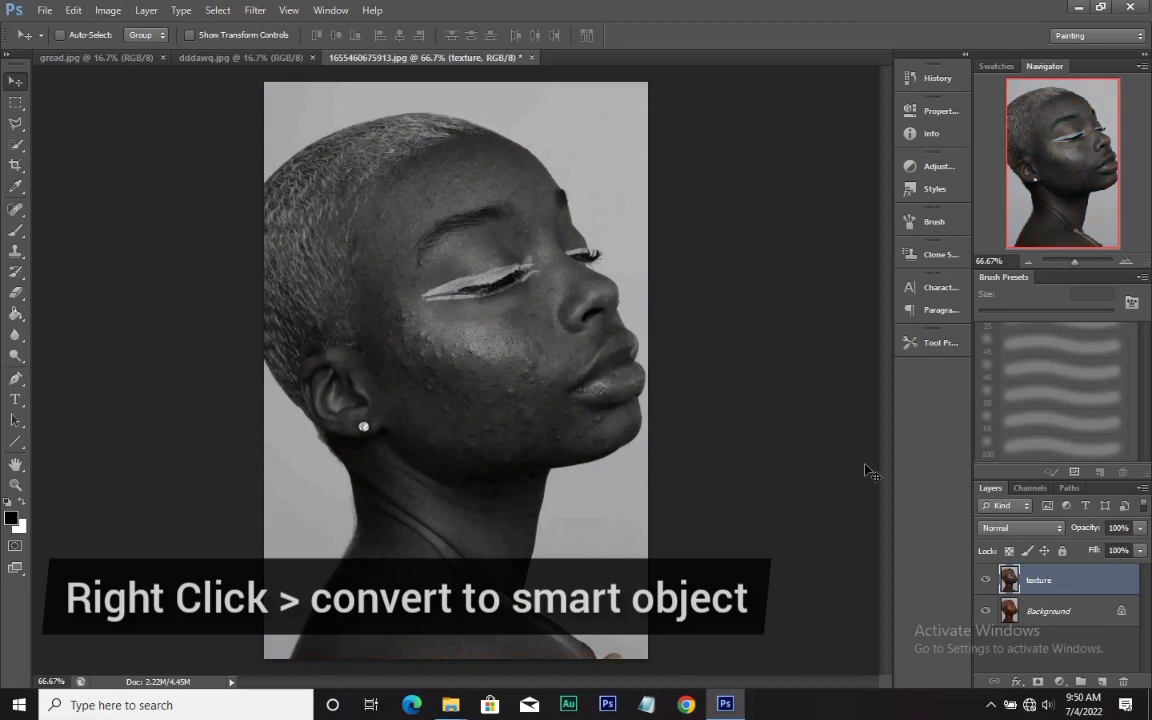
right_click(1050, 580)
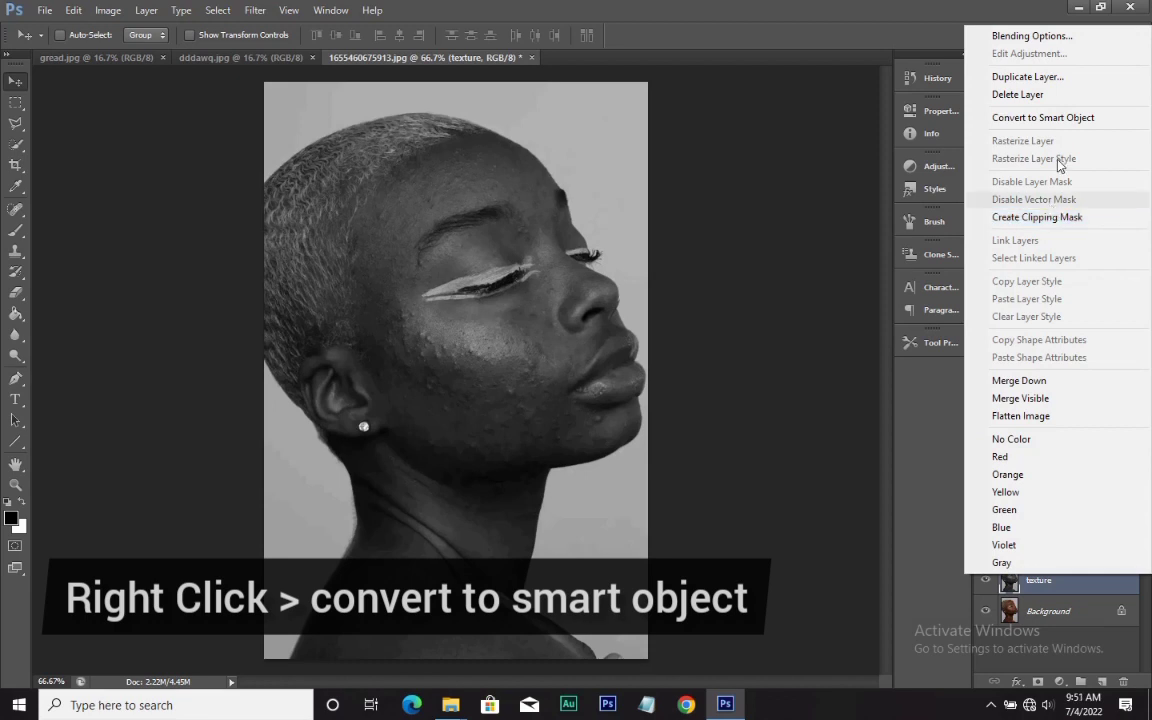
left_click(1062, 118)
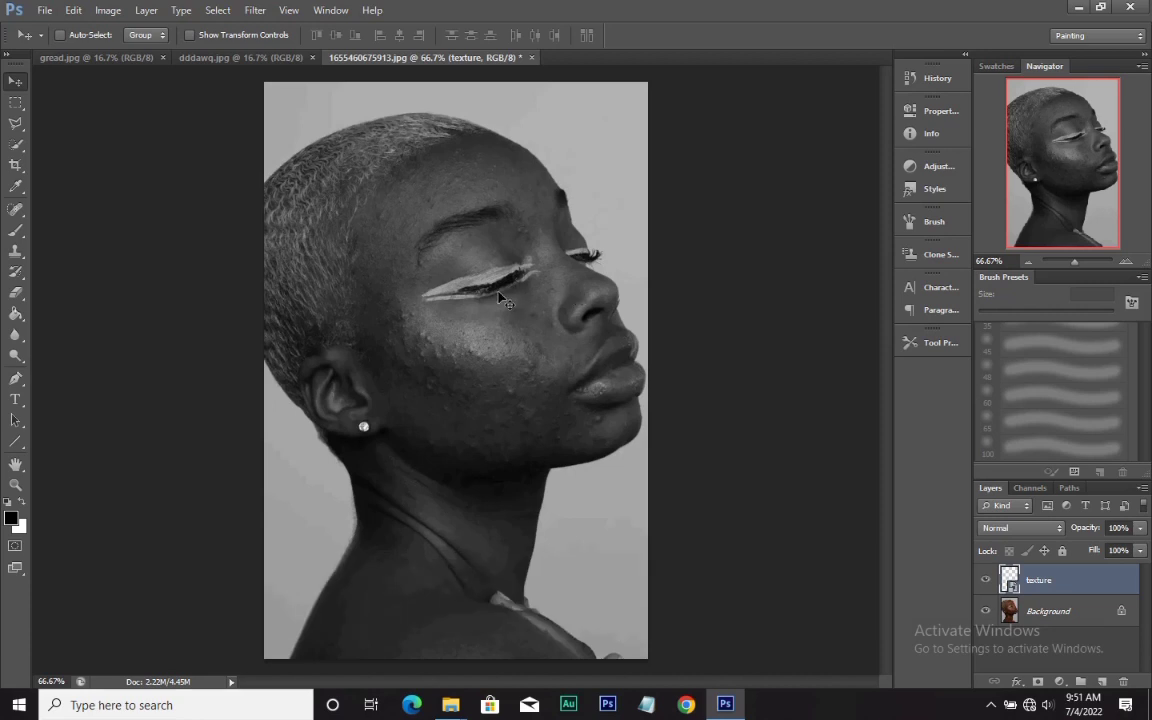
Step: Apply a High Pass filter with a radius of 2.1 pixels to the texture layer
left_click(255, 12)
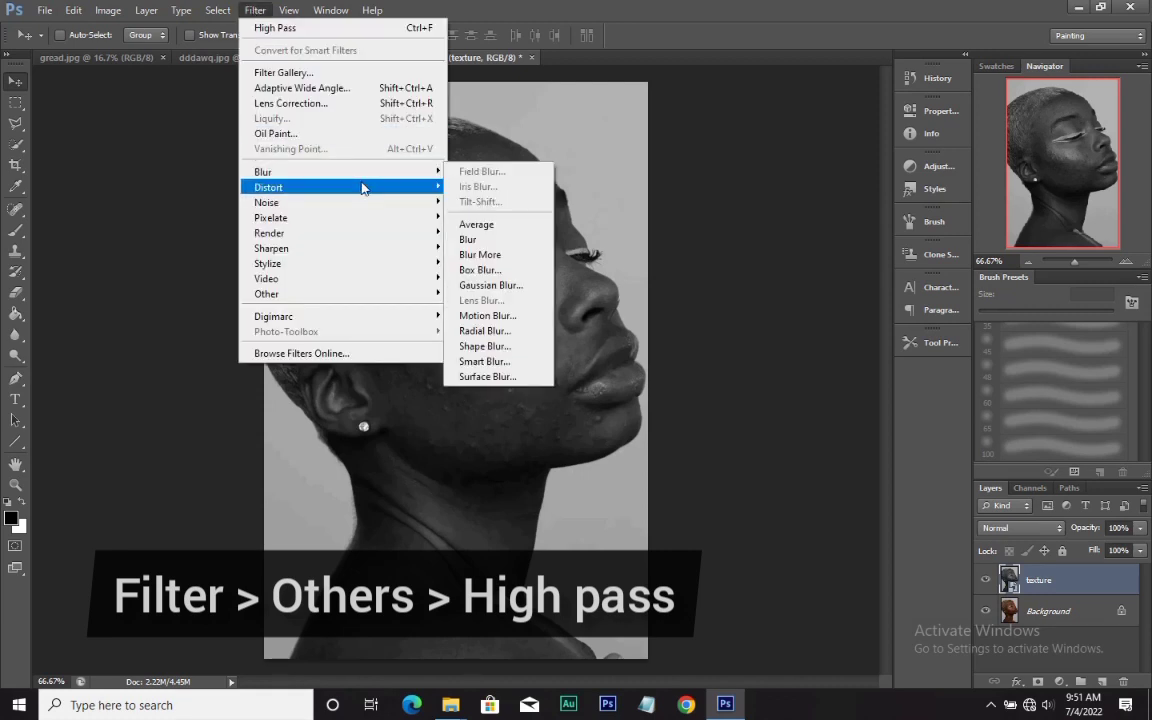
mouse_move(410, 298)
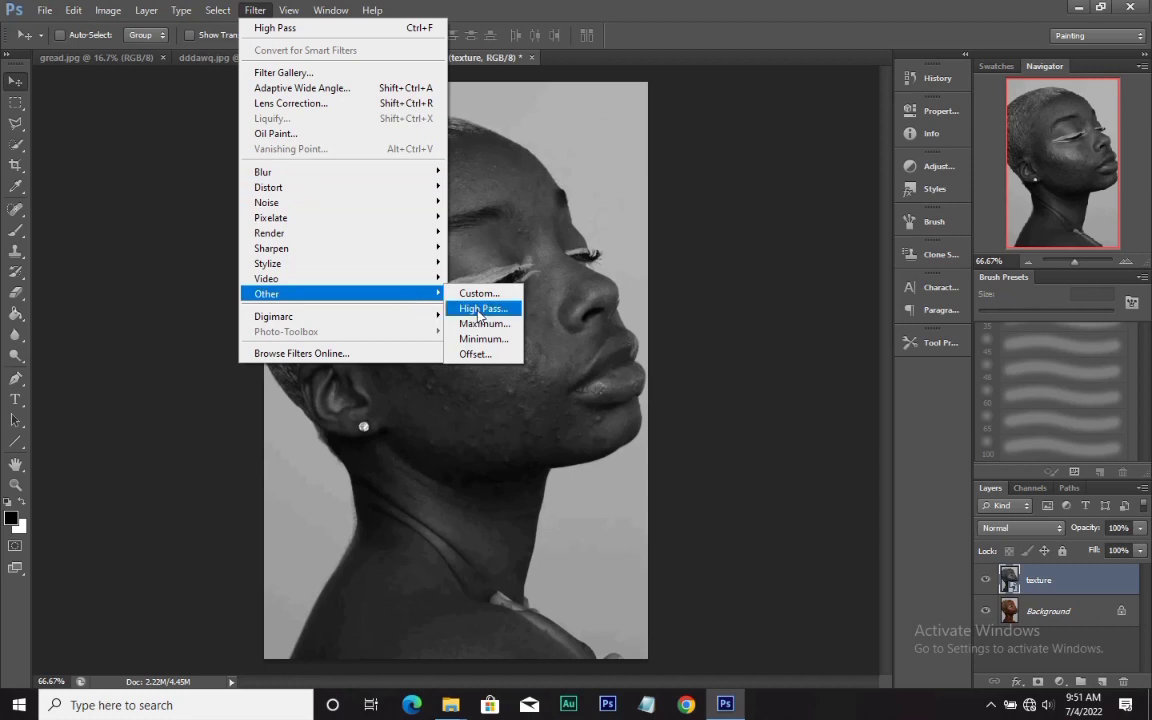
left_click(478, 312)
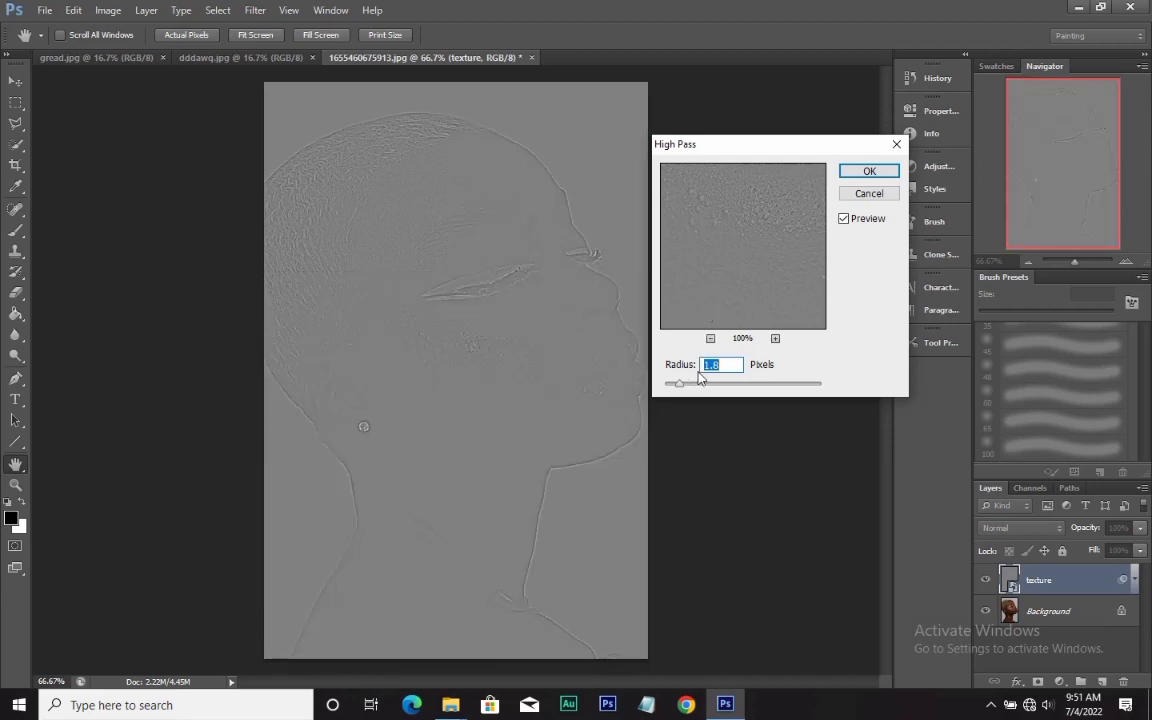
key("BackSpace")
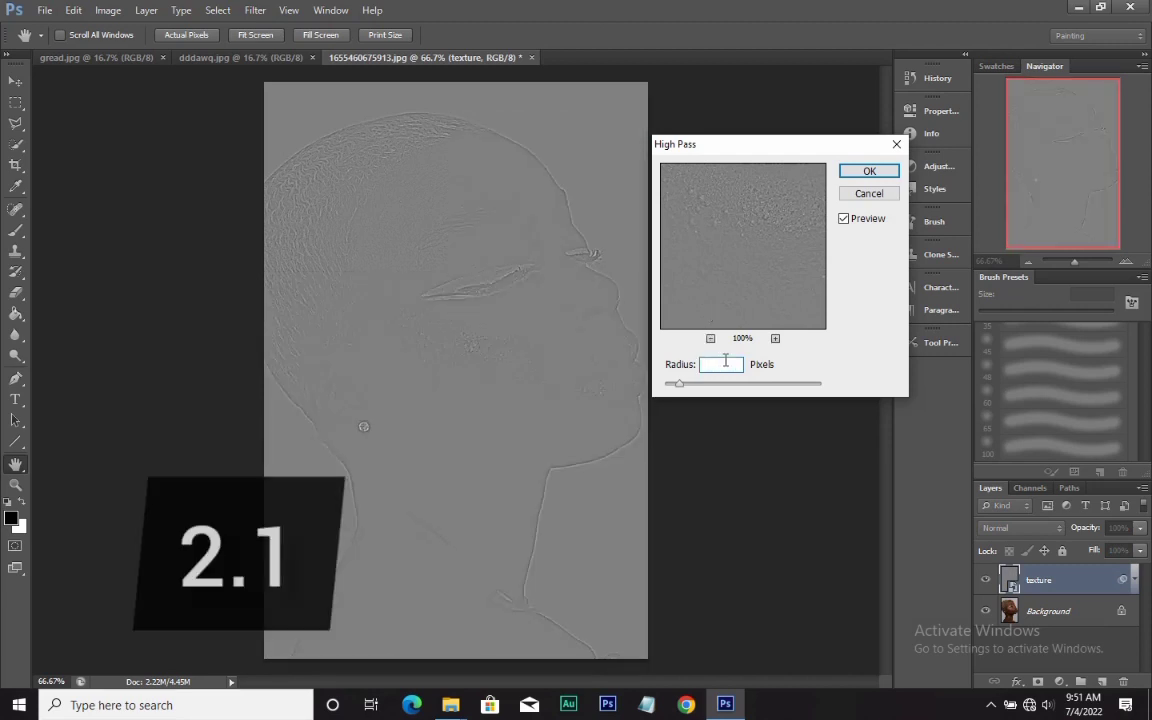
type("2.1")
left_click(815, 347)
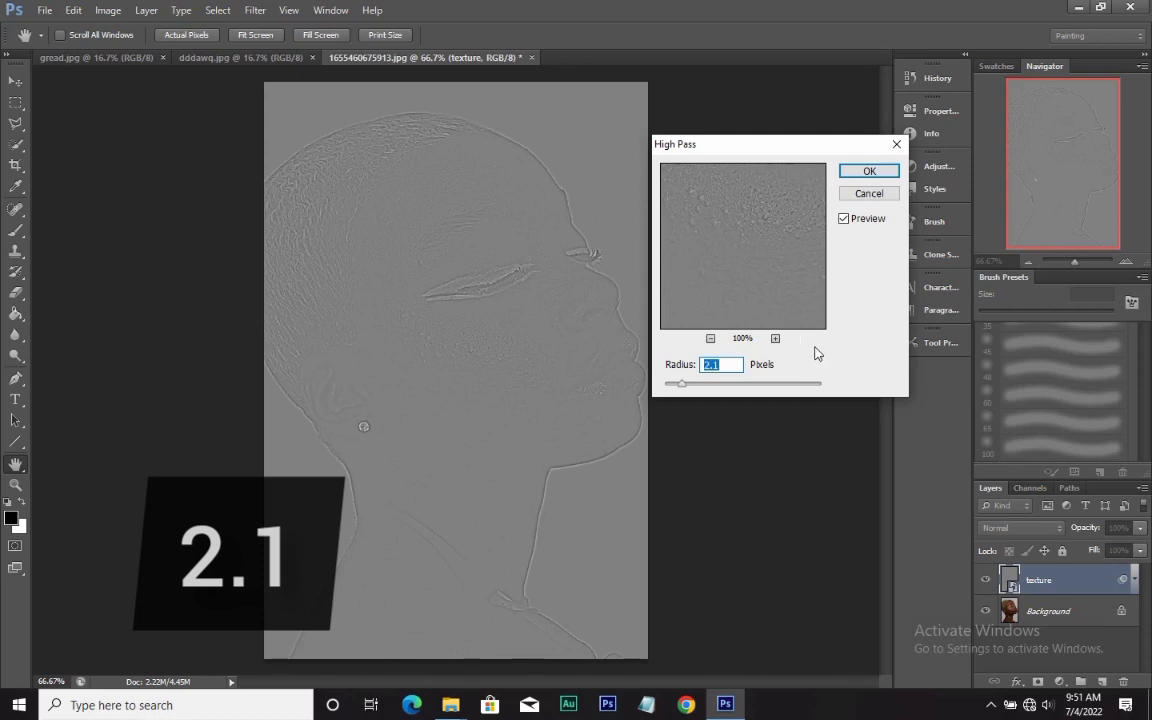
left_click(866, 173)
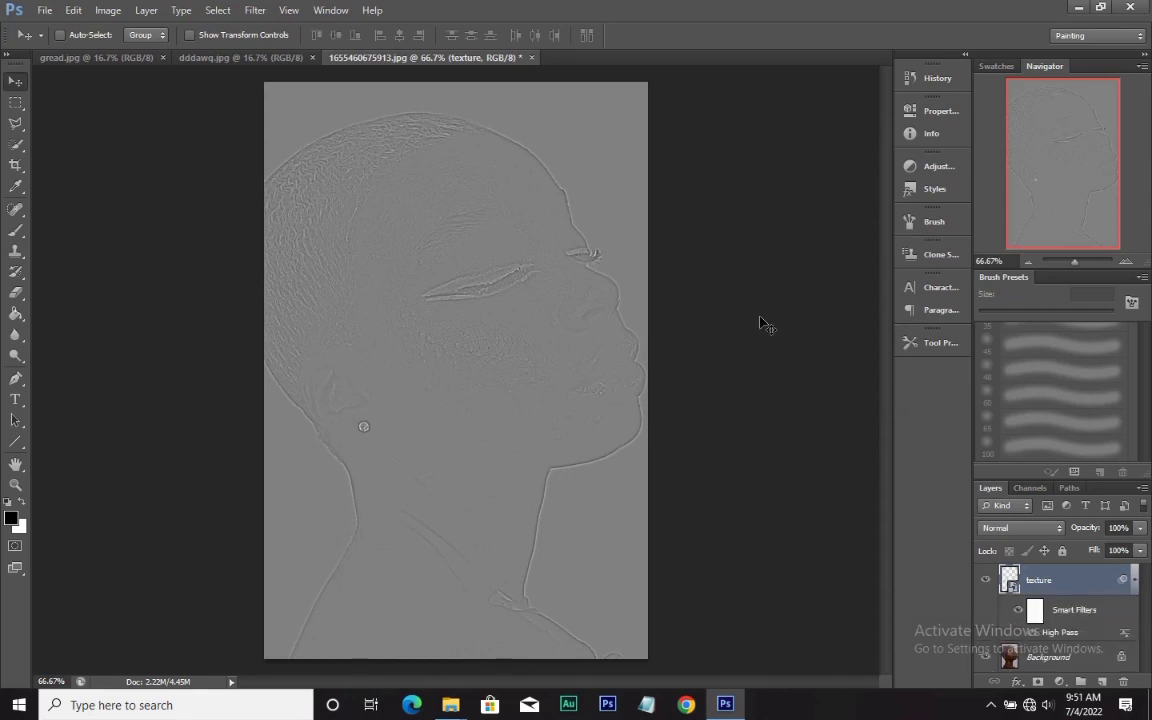
Step: Set the texture layer's blend mode to Linear Light and hide the layer
left_click(1018, 528)
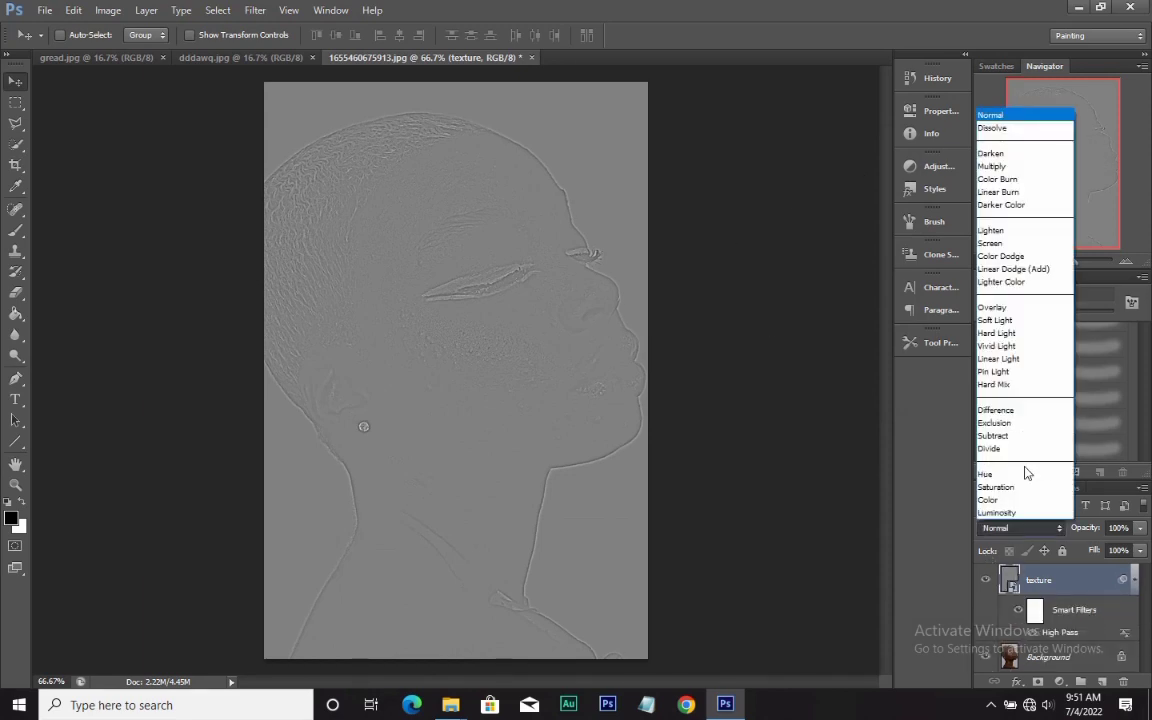
left_click(1013, 358)
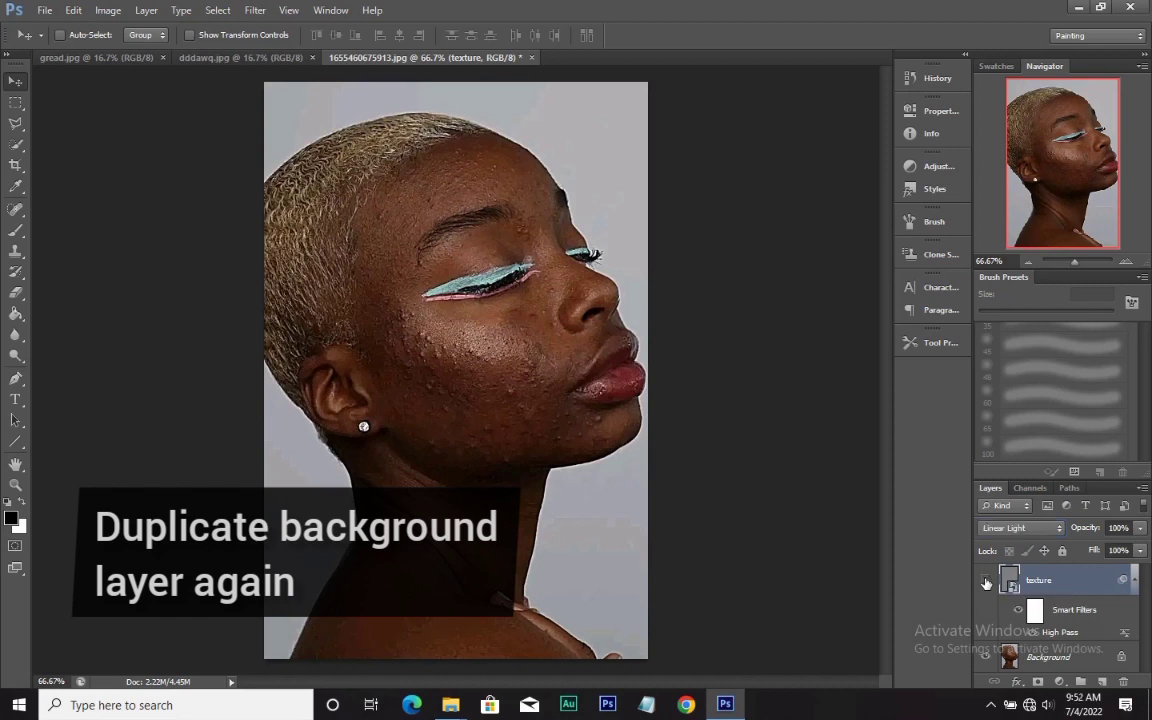
left_click(986, 582)
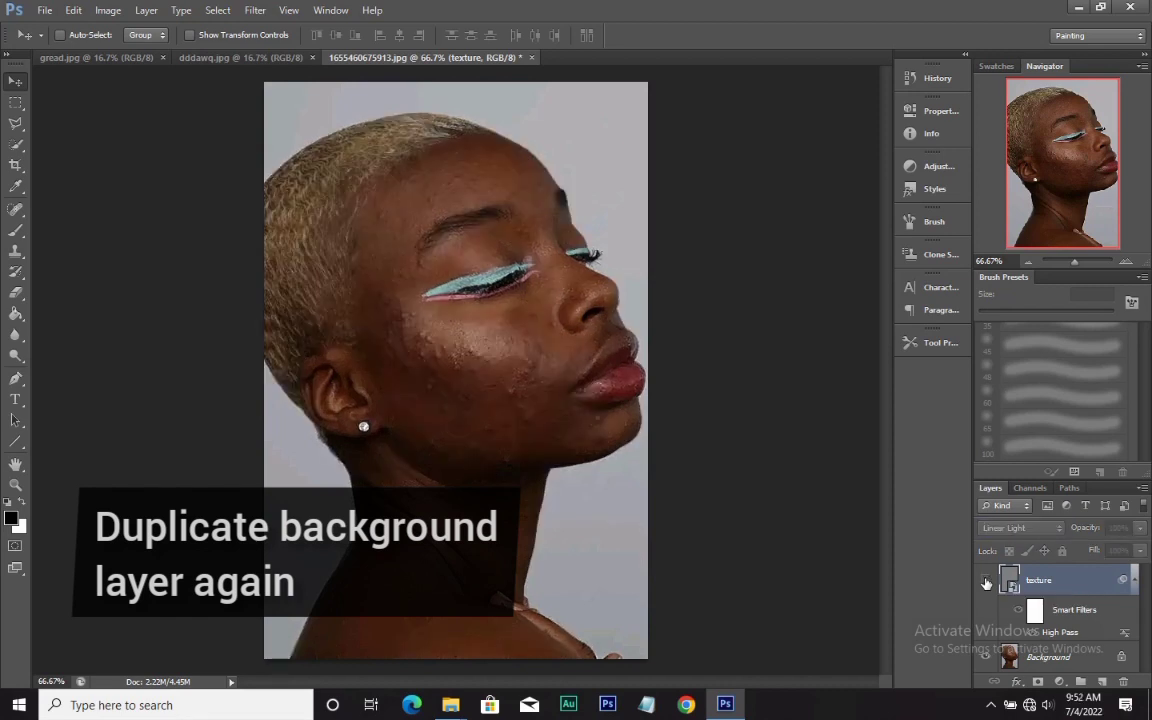
Step: Duplicate the Background layer again and name the new copy "smooth"
left_click(1065, 658)
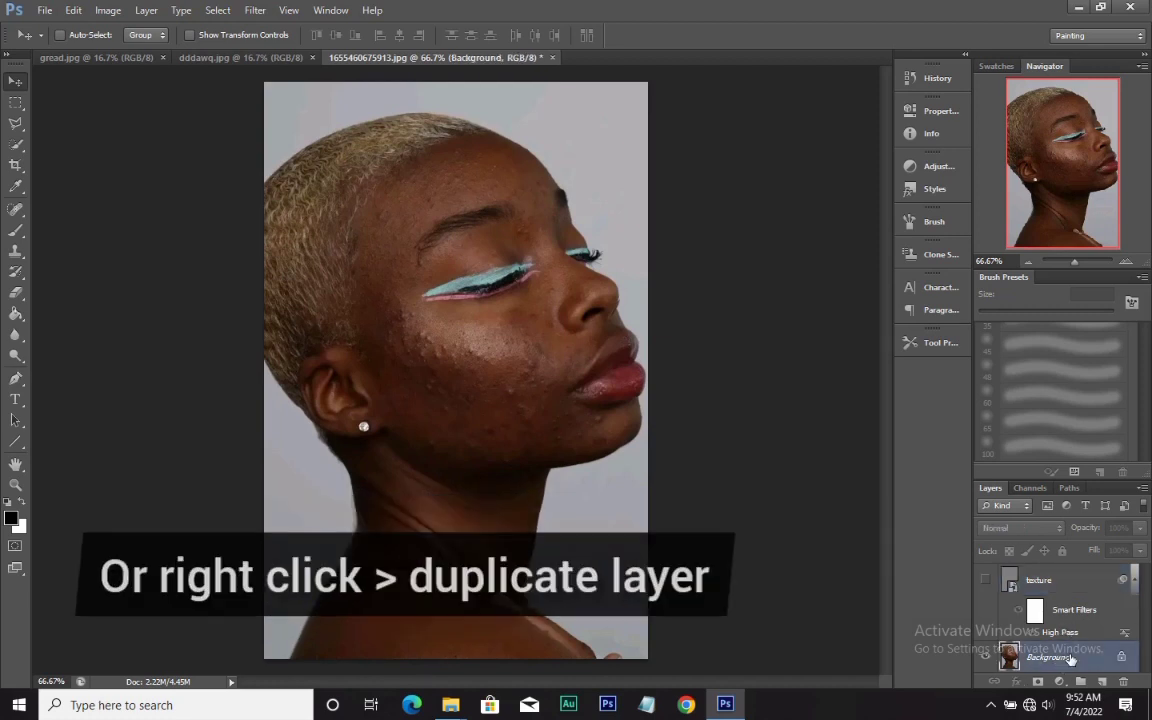
right_click(1070, 659)
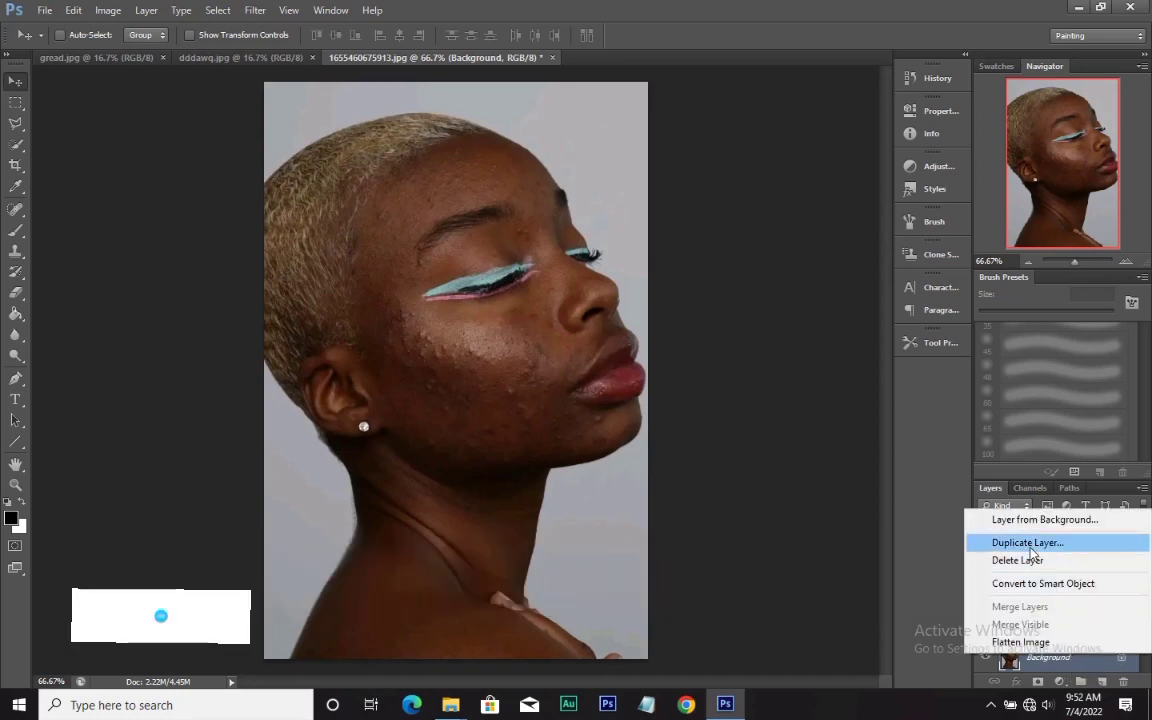
left_click(911, 583)
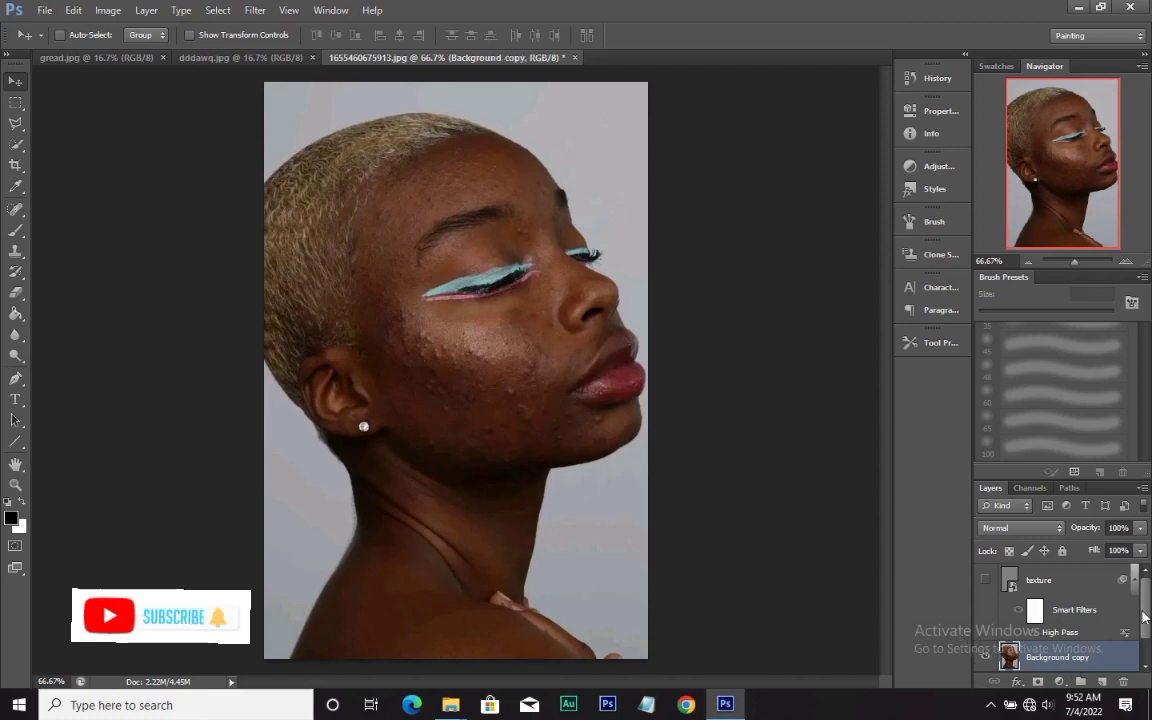
scroll(1146, 640, "down", 2)
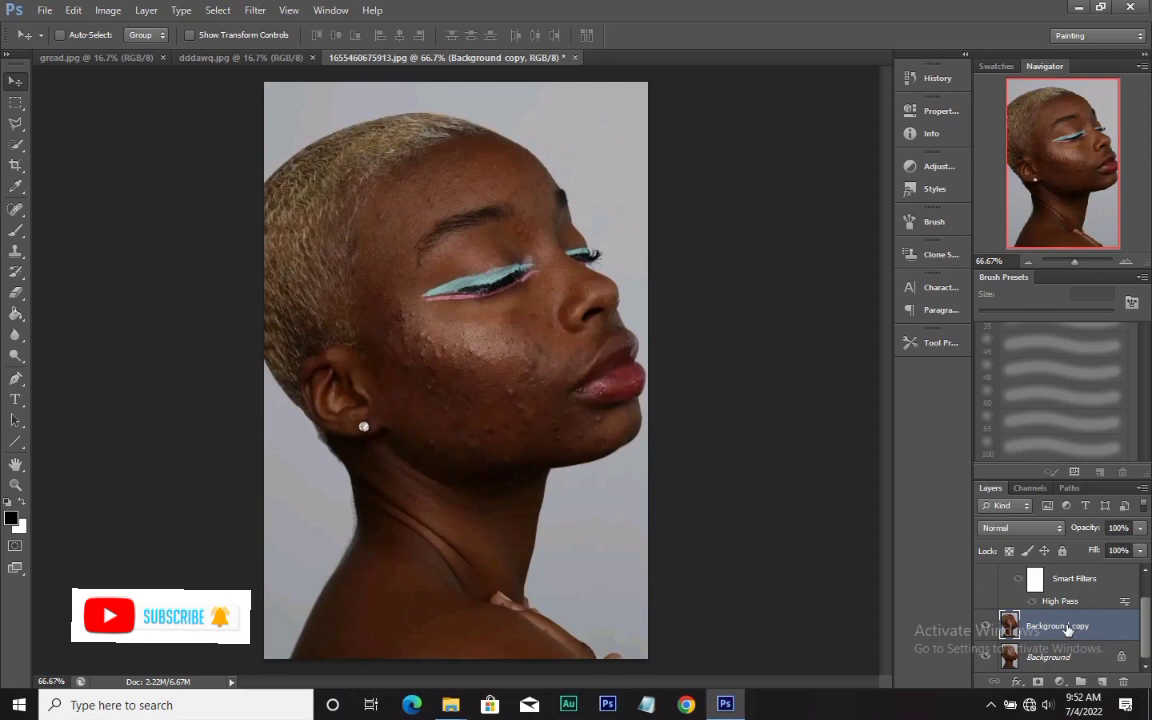
double_click(1067, 629)
type("smoo")
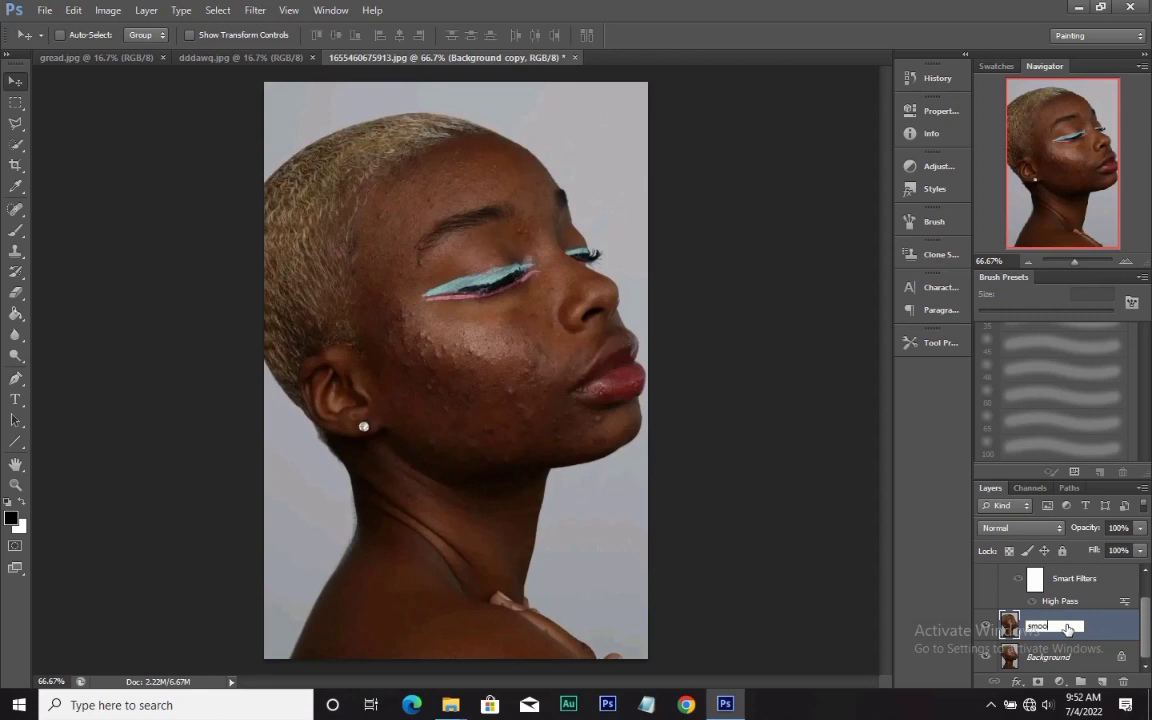
type("th")
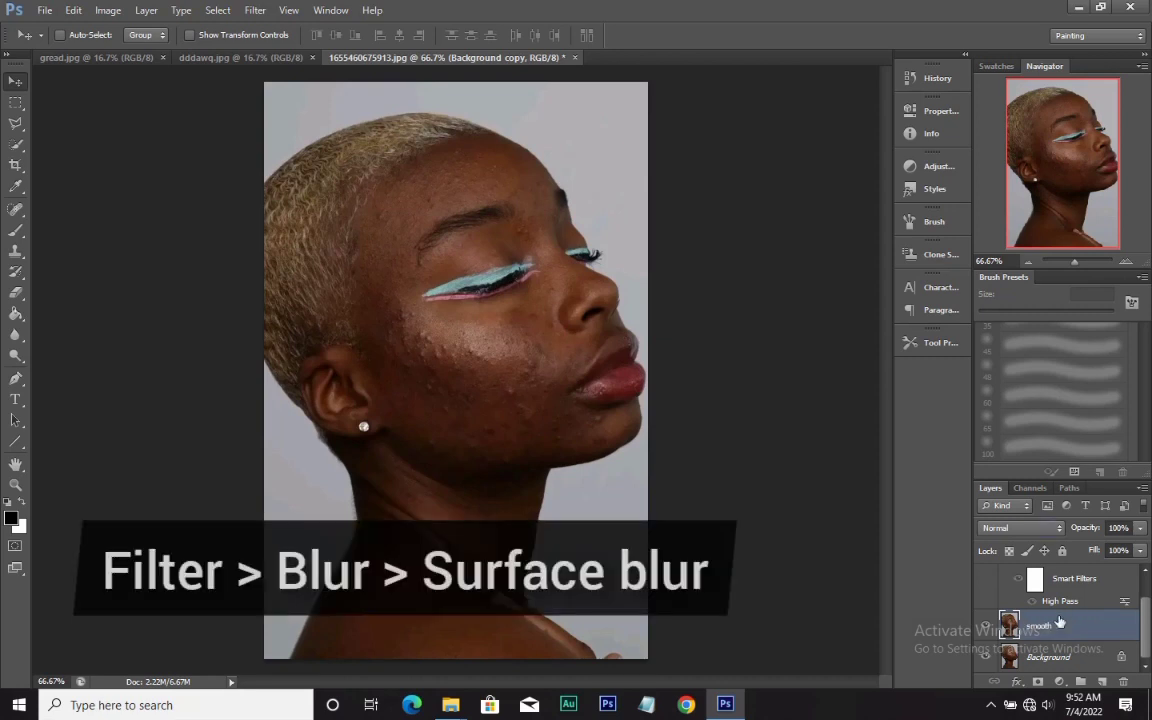
key("Return")
Step: Apply a Surface Blur to the smooth layer with a radius of 27 pixels and a threshold of 92 levels
scroll(1148, 625, "up", 2)
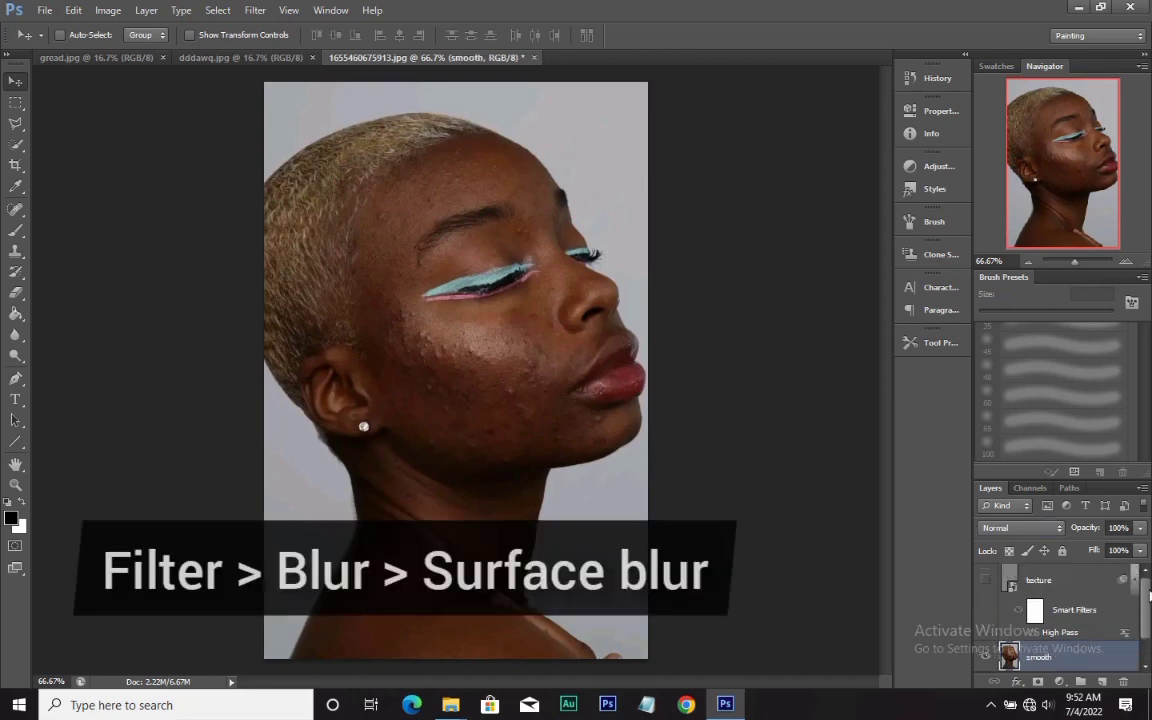
scroll(1148, 625, "down", 2)
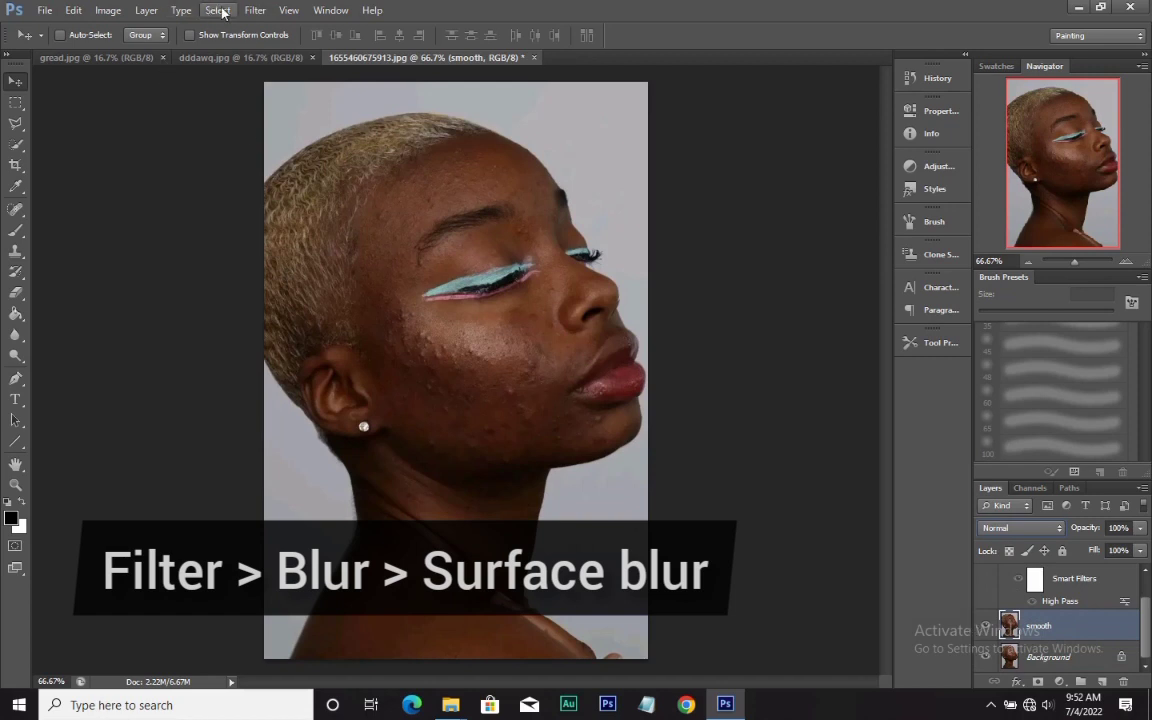
left_click(253, 9)
mouse_move(373, 175)
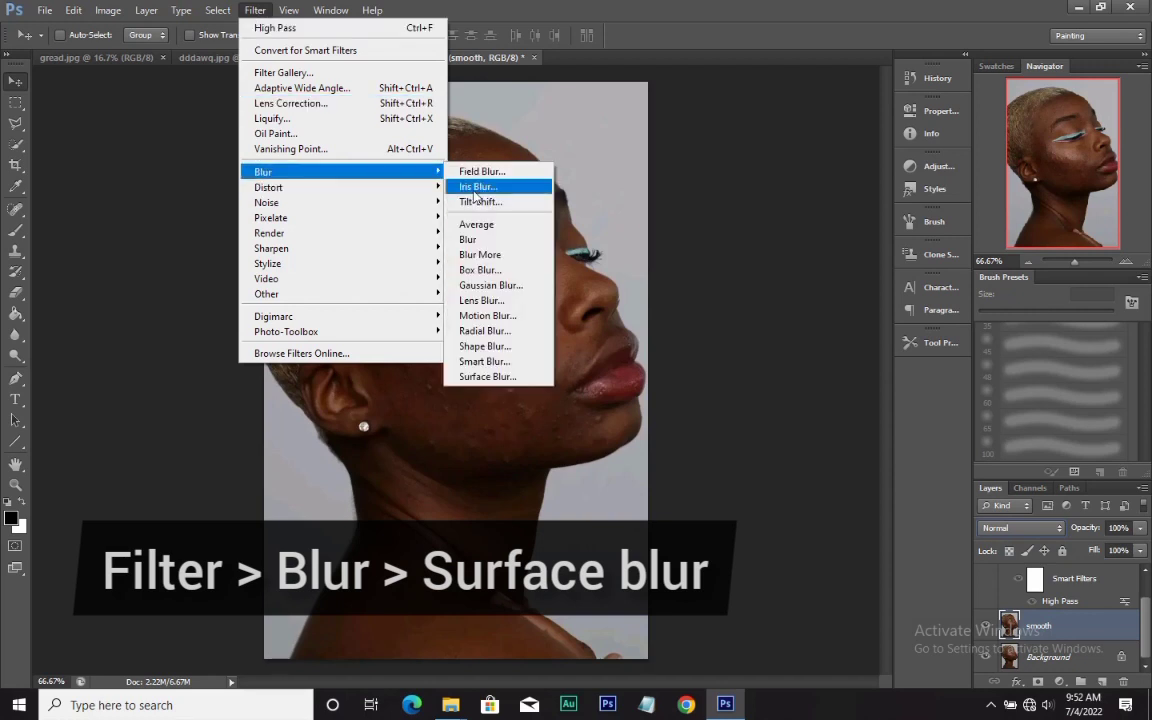
left_click(500, 377)
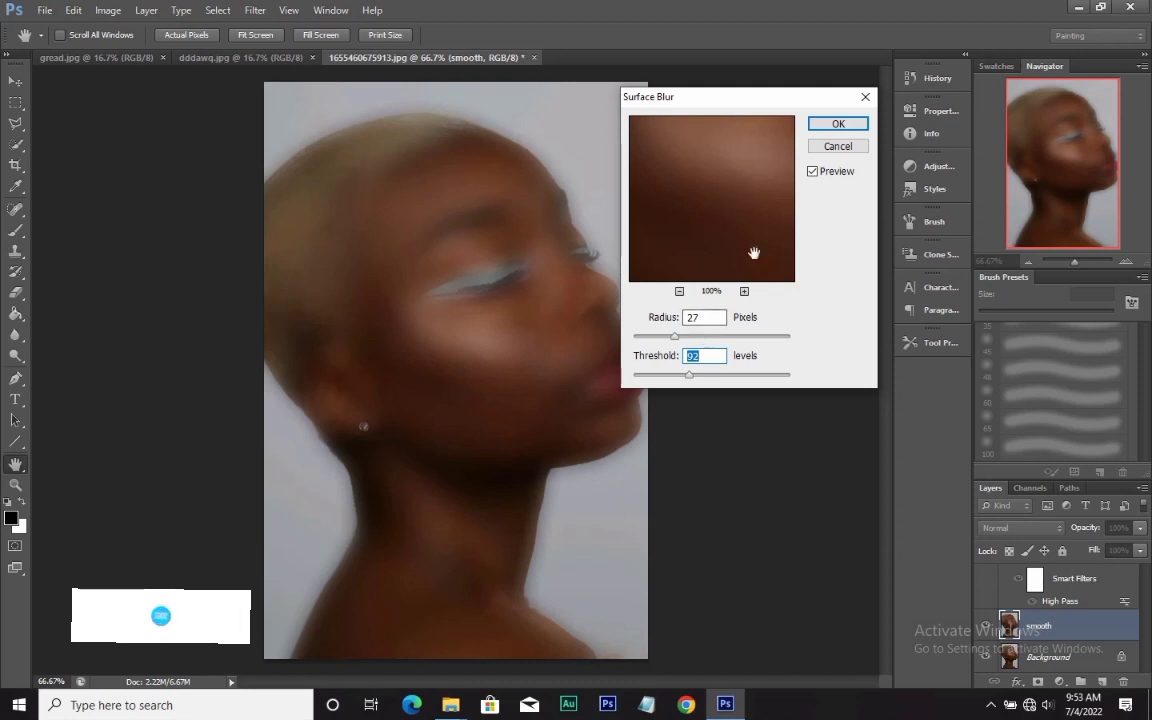
left_click(837, 125)
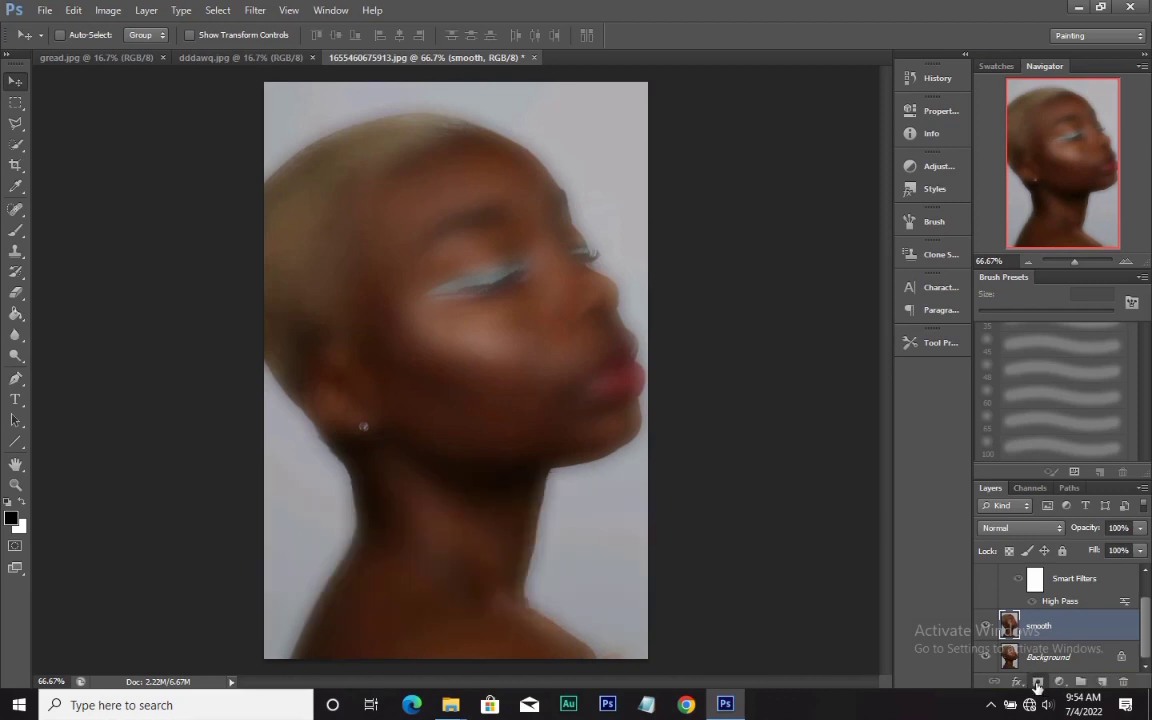
Step: Add a layer mask to the smooth layer, invert it to black, and activate the Brush tool for painting on it
left_click(1037, 681)
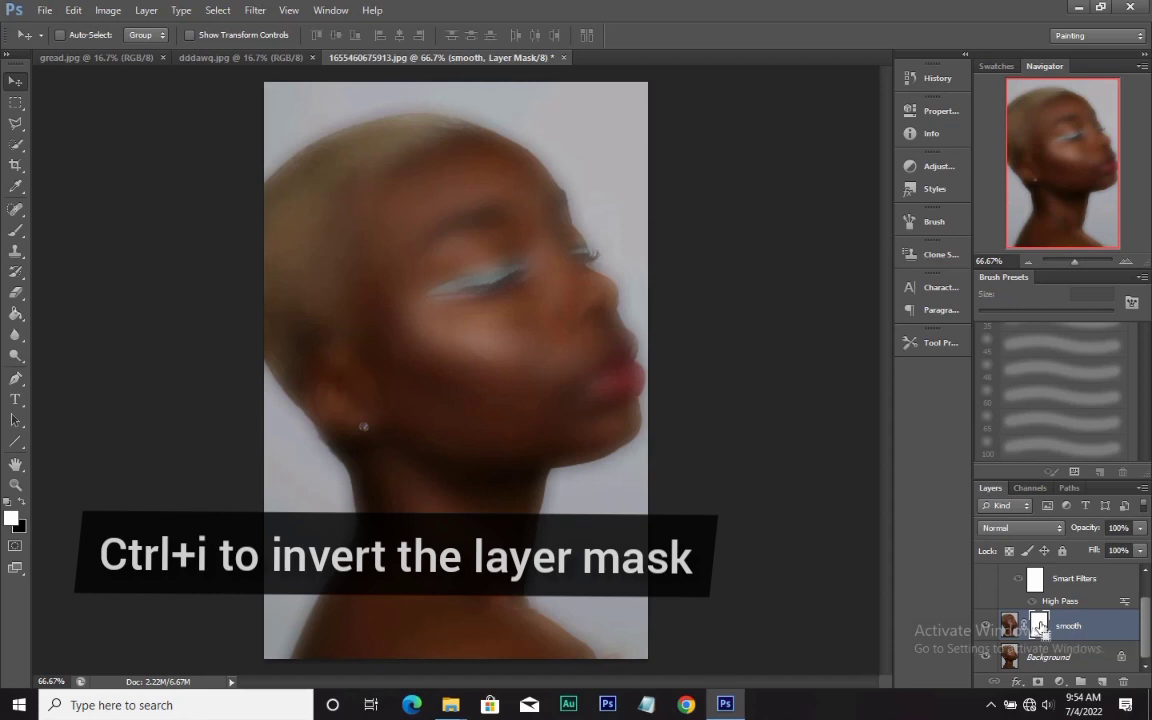
key("ctrl+i")
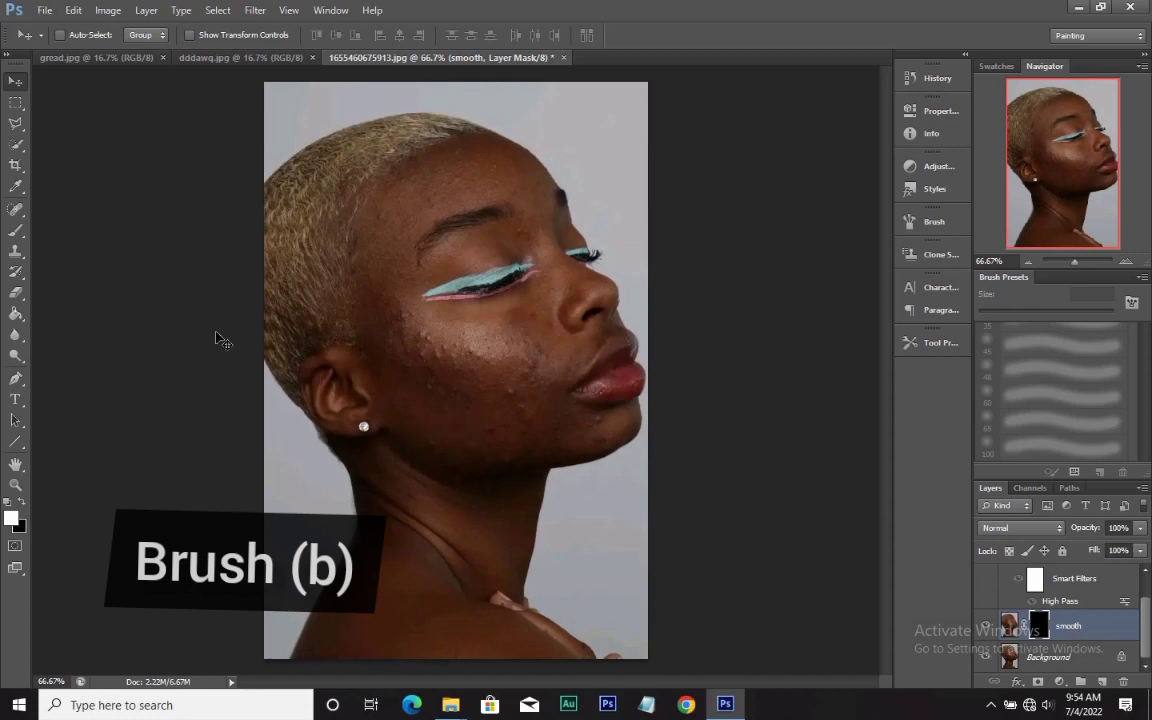
left_click(17, 231)
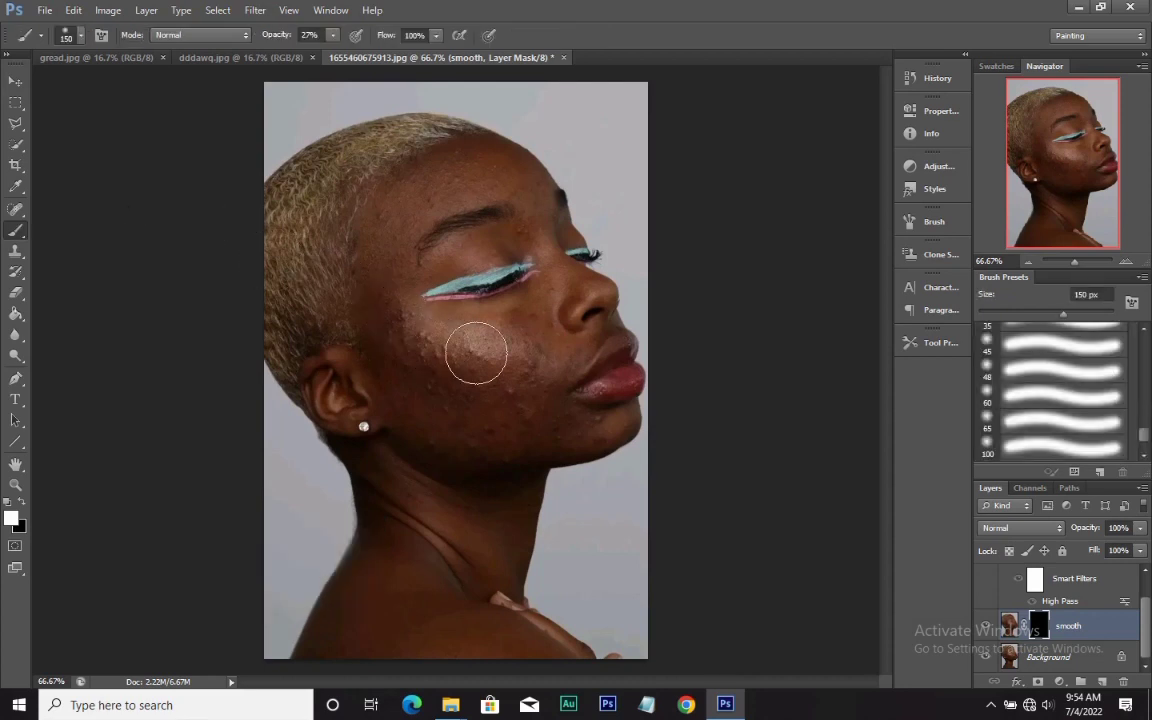
Step: Paint white on the smooth layer's mask over the forehead and upper cheek with a 125 px brush at 100% opacity
right_click(401, 264)
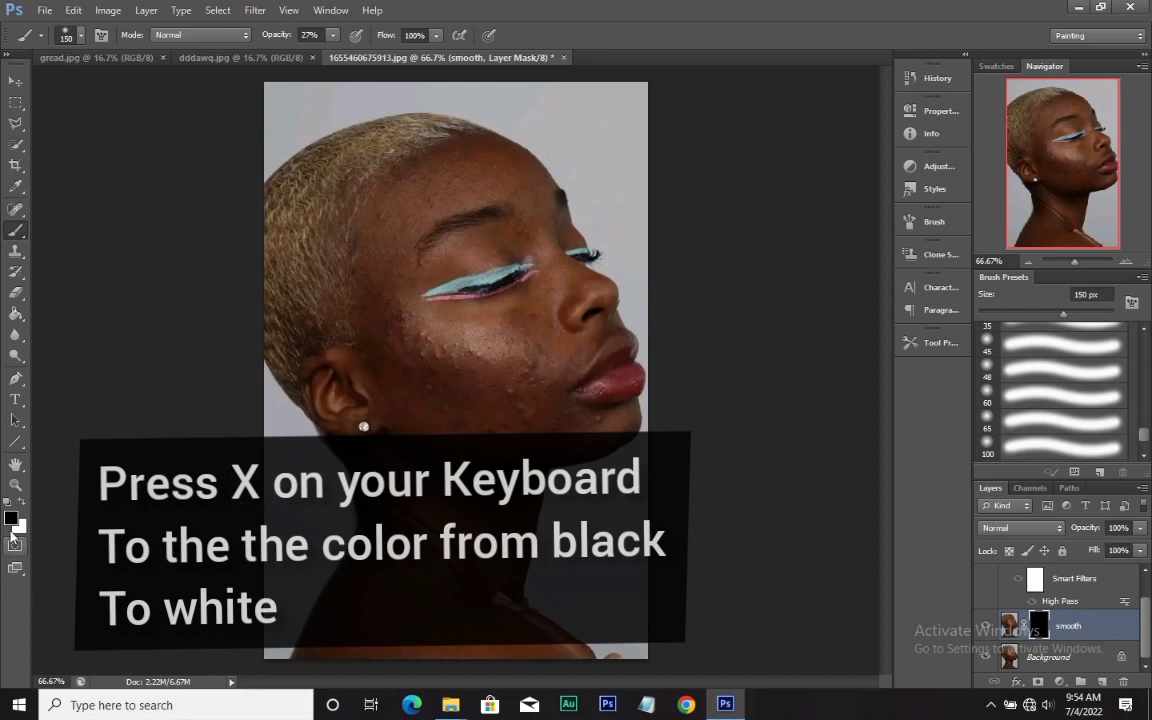
key("x")
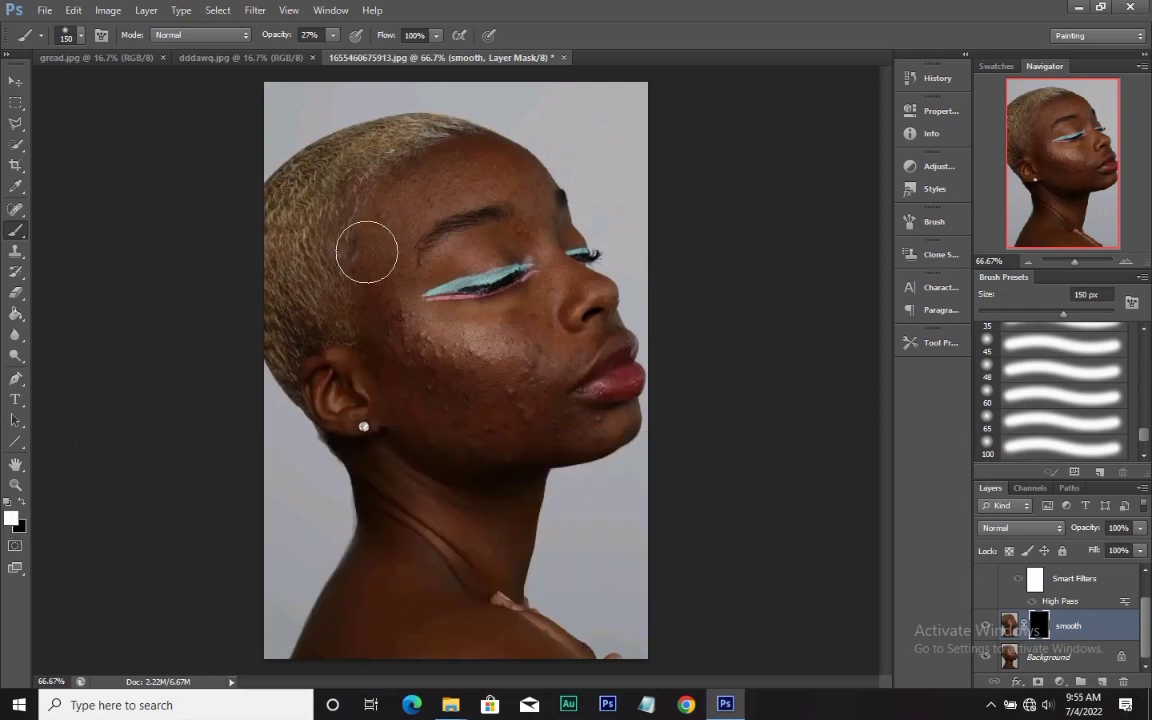
left_click(333, 35)
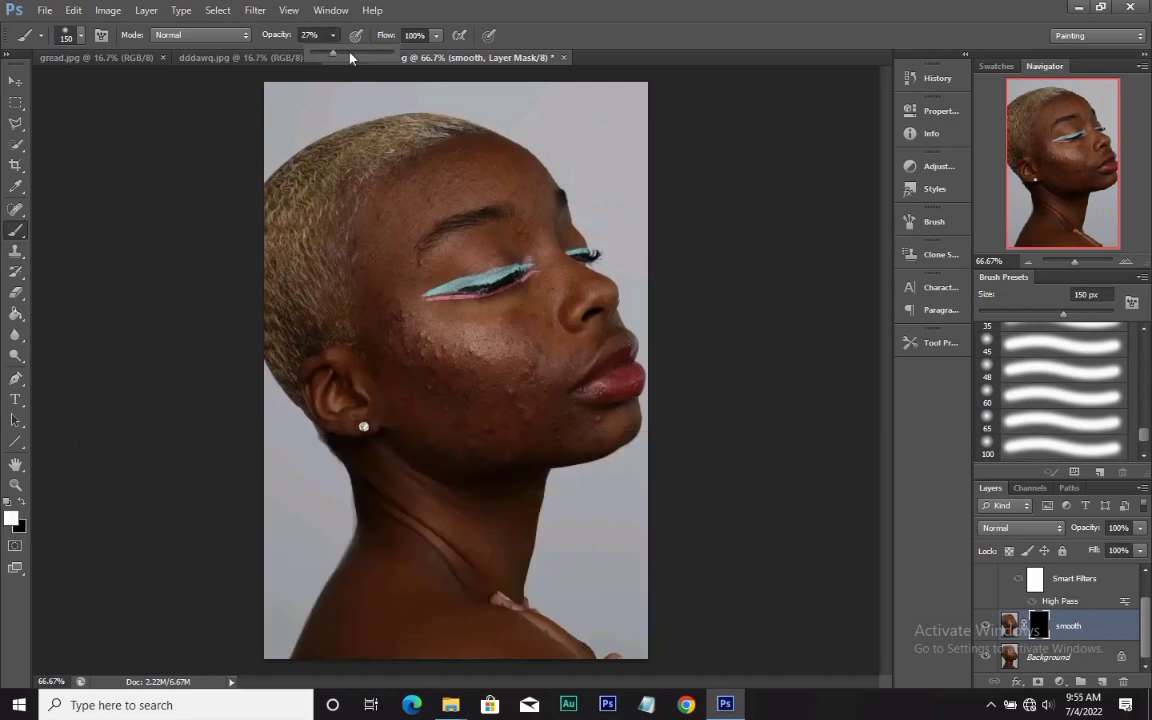
left_click_drag(366, 53, 405, 55)
key("bracketleft")
key("bracketleft")
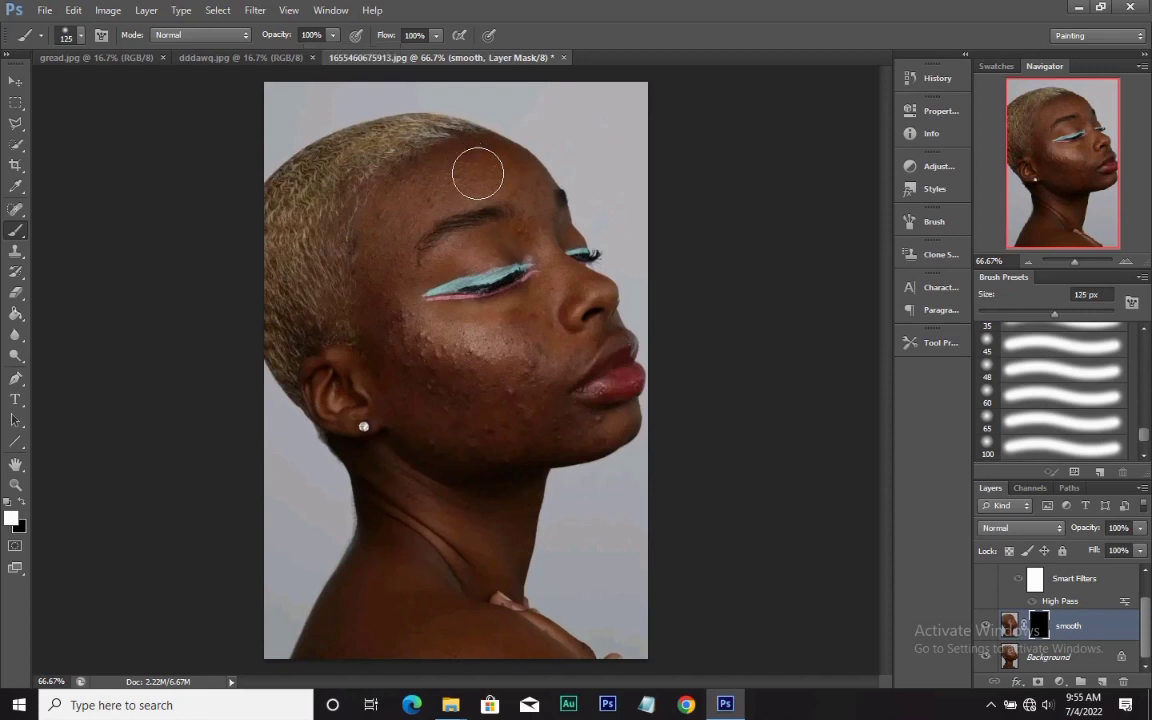
mouse_move(426, 187)
left_mouse_down()
mouse_move(460, 162)
mouse_move(485, 188)
mouse_move(405, 216)
mouse_move(378, 241)
mouse_move(383, 308)
mouse_move(425, 210)
mouse_move(385, 342)
mouse_move(402, 326)
mouse_move(436, 389)
mouse_move(411, 349)
mouse_move(516, 314)
mouse_move(495, 358)
mouse_move(442, 357)
mouse_move(397, 385)
mouse_move(425, 397)
mouse_move(501, 374)
mouse_move(531, 308)
left_mouse_up()
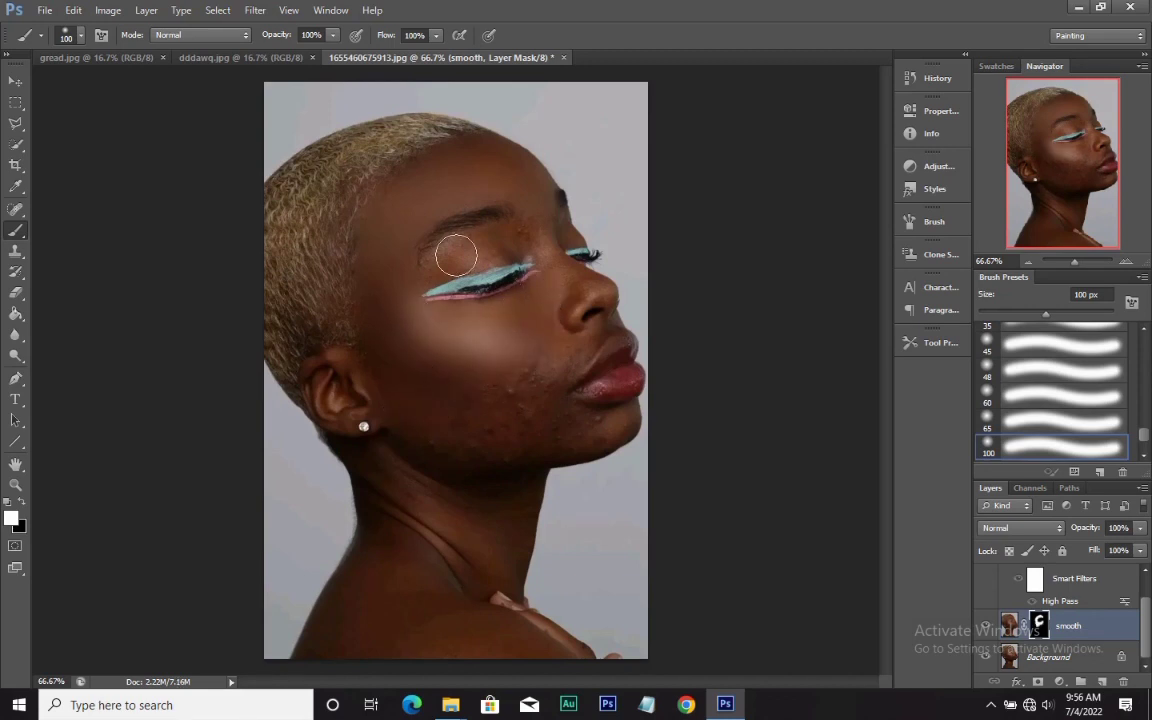
Step: Reveal the smoothing around the eyes and nose with a 50 to 60 px brush, lowering the brush opacity to 83% beside the nostril
key("bracketleft")
key("bracketleft")
key("bracketleft")
mouse_move(333, 36)
left_mouse_down()
mouse_move(271, 55)
mouse_move(361, 55)
left_mouse_up()
key("bracketleft")
key("bracketleft")
key("bracketright")
key("bracketright")
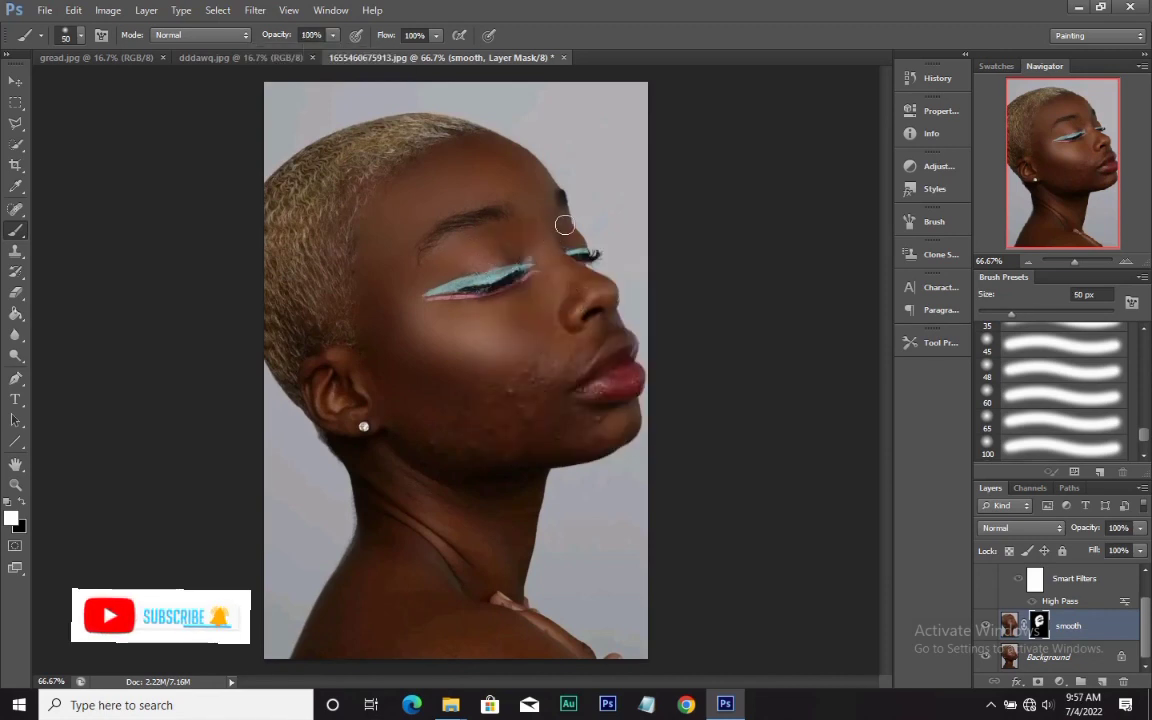
key("bracketleft")
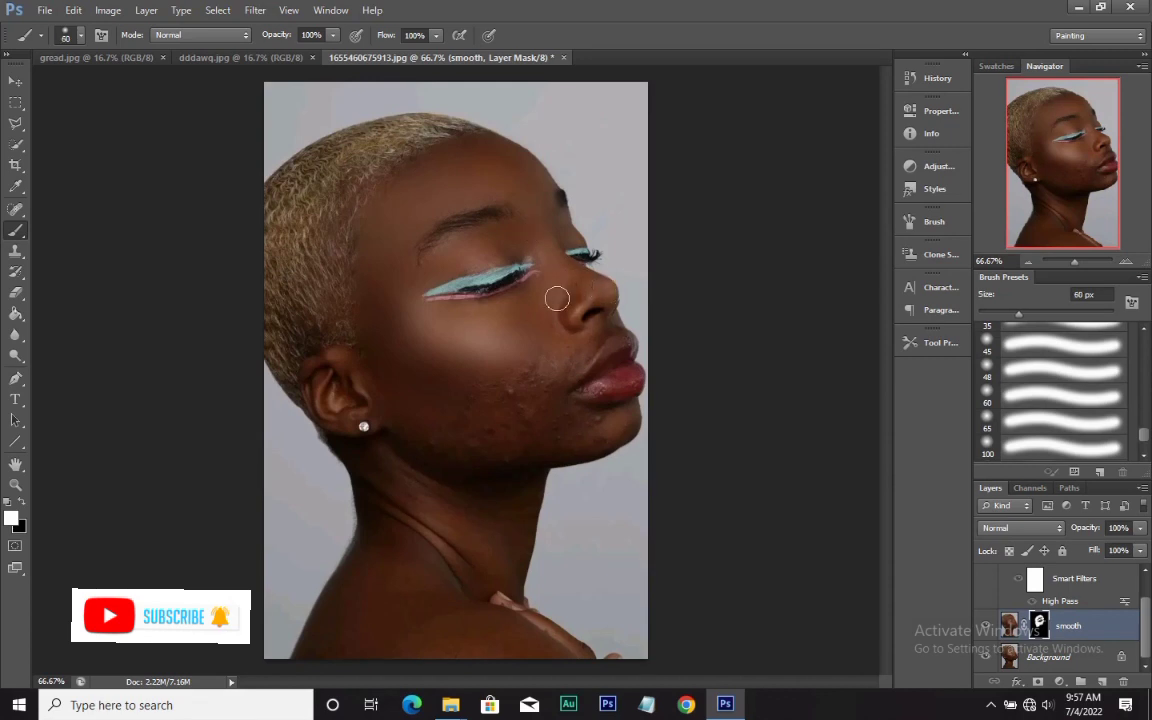
left_click_drag(333, 36, 319, 54)
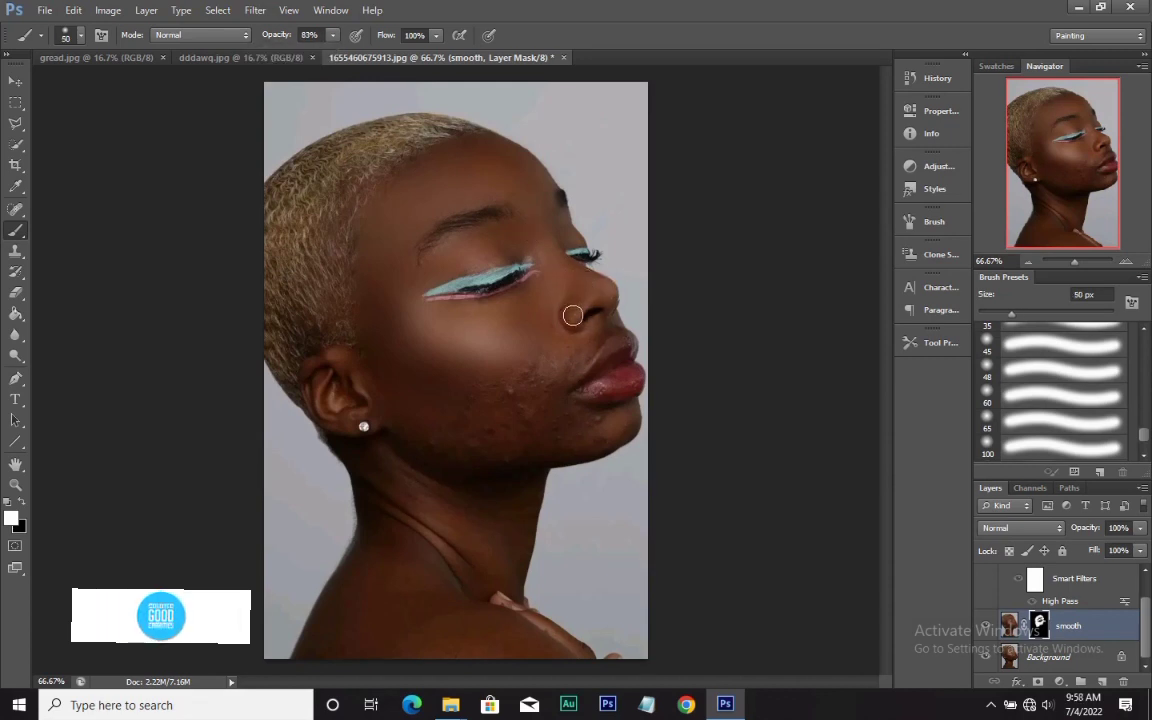
Step: Paint the smoothing onto the lower cheek beside the mouth with a 125 px brush at 100% opacity
key("bracketright")
key("bracketright")
key("bracketright")
key("bracketright")
key("bracketright")
key("0")
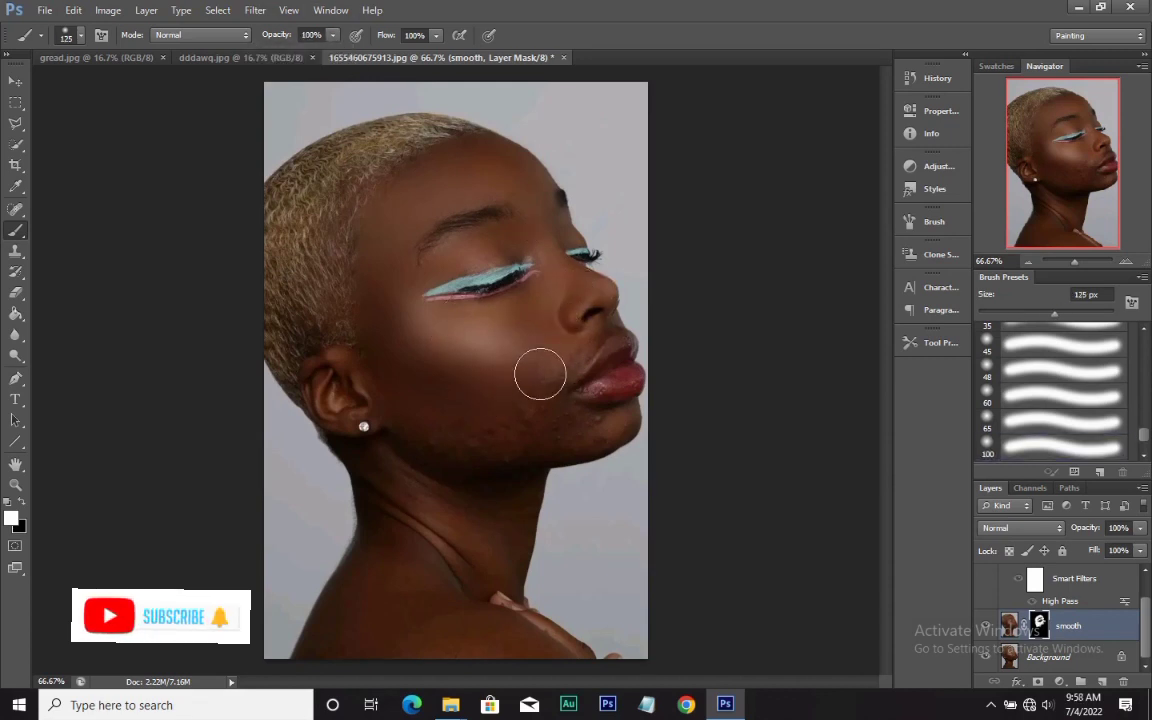
Step: Paint white on the mask over the jaw and chin with a 100 px brush at full opacity
key("bracketleft")
key("bracketleft")
key("bracketleft")
key("bracketleft")
key("bracketleft")
key("bracketleft")
key("bracketleft")
key("bracketleft")
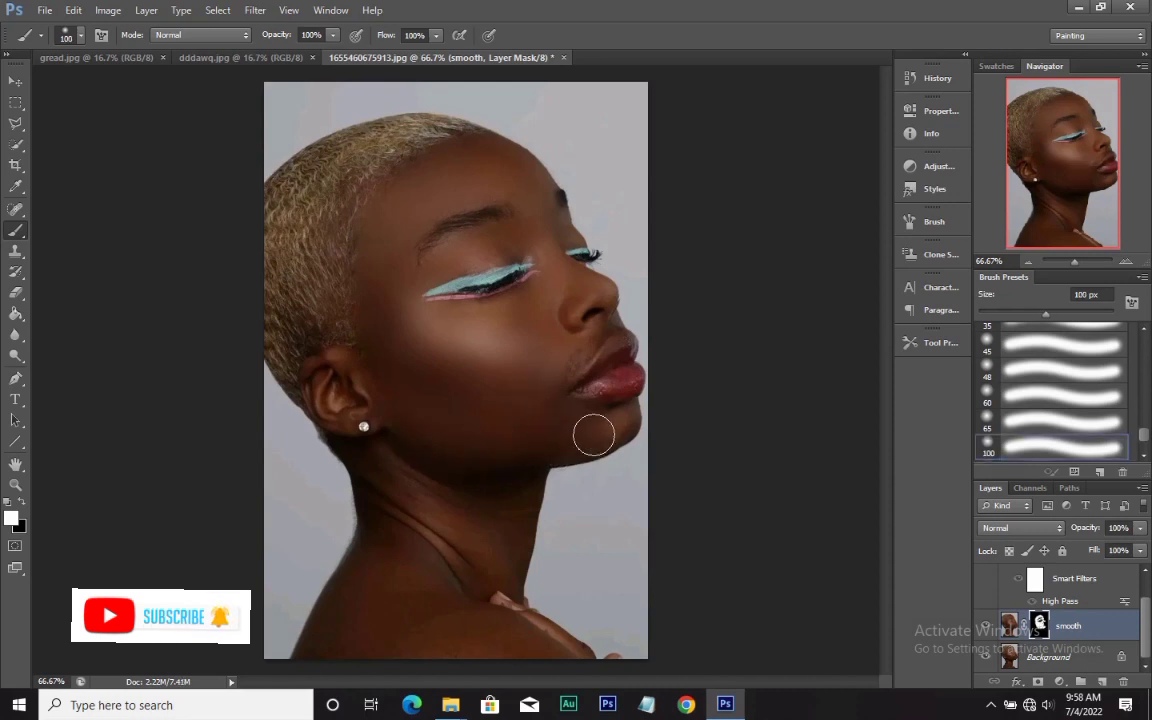
key("bracketright")
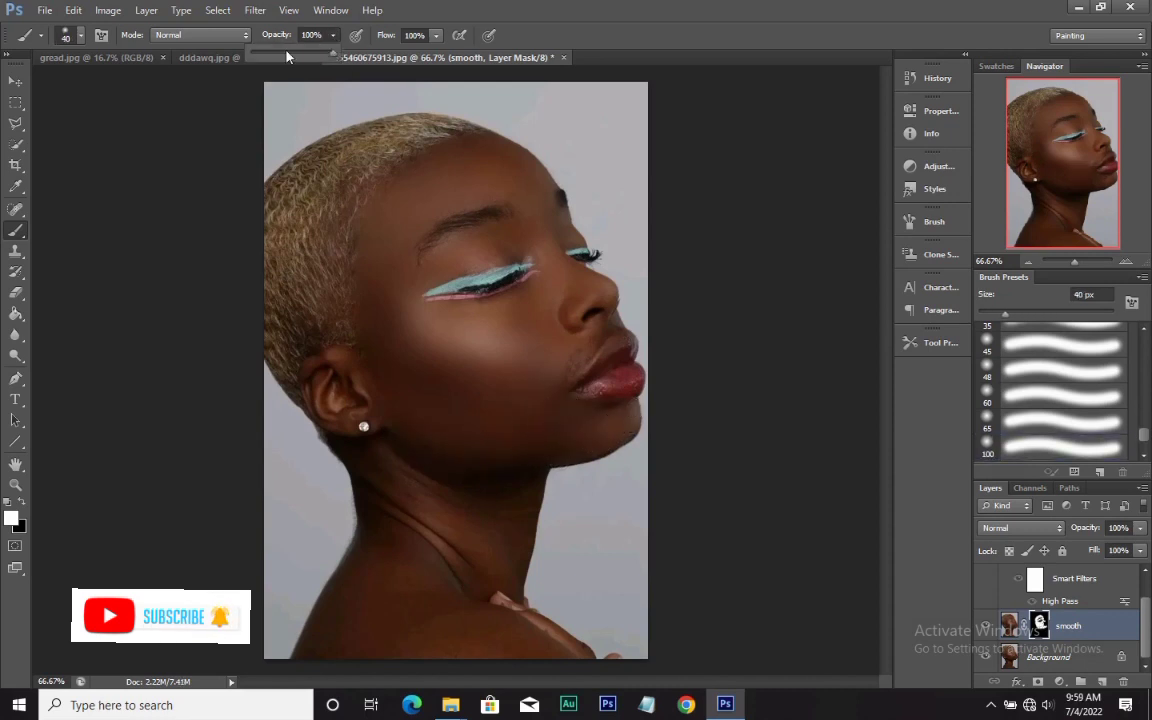
Step: Lower the brush opacity to 21% and enlarge the brush to 250 px for the neck area
key("2")
key("1")
key("bracketleft")
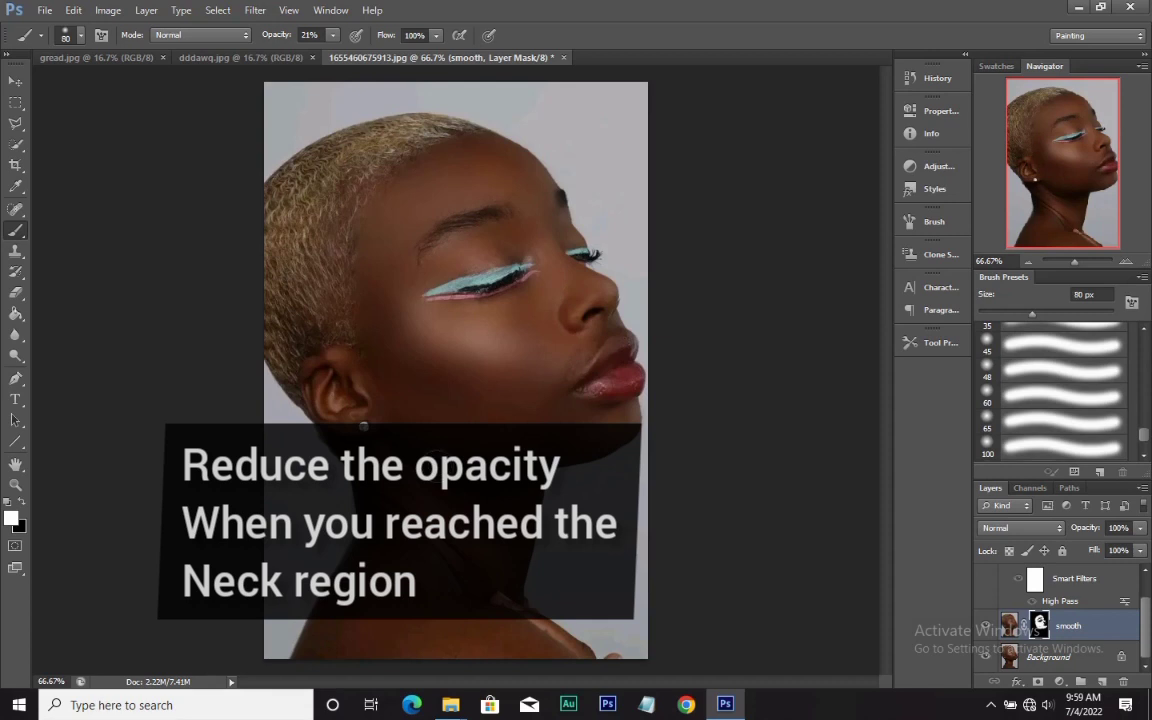
key("bracketright")
key("bracketright")
key("bracketright")
key("bracketright")
key("bracketright")
key("bracketright")
key("bracketright")
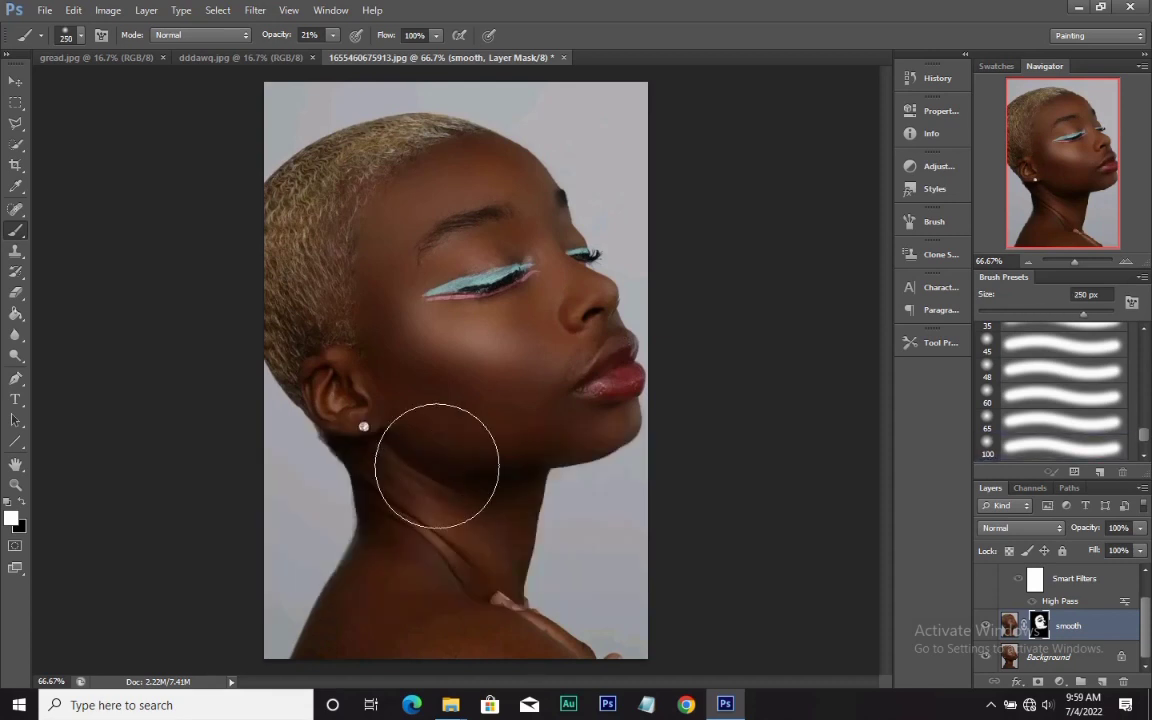
Step: Lightly paint the smoothing over the neck at 21% opacity, using brush sizes between 150 and 100 px
key("bracketleft")
key("bracketleft")
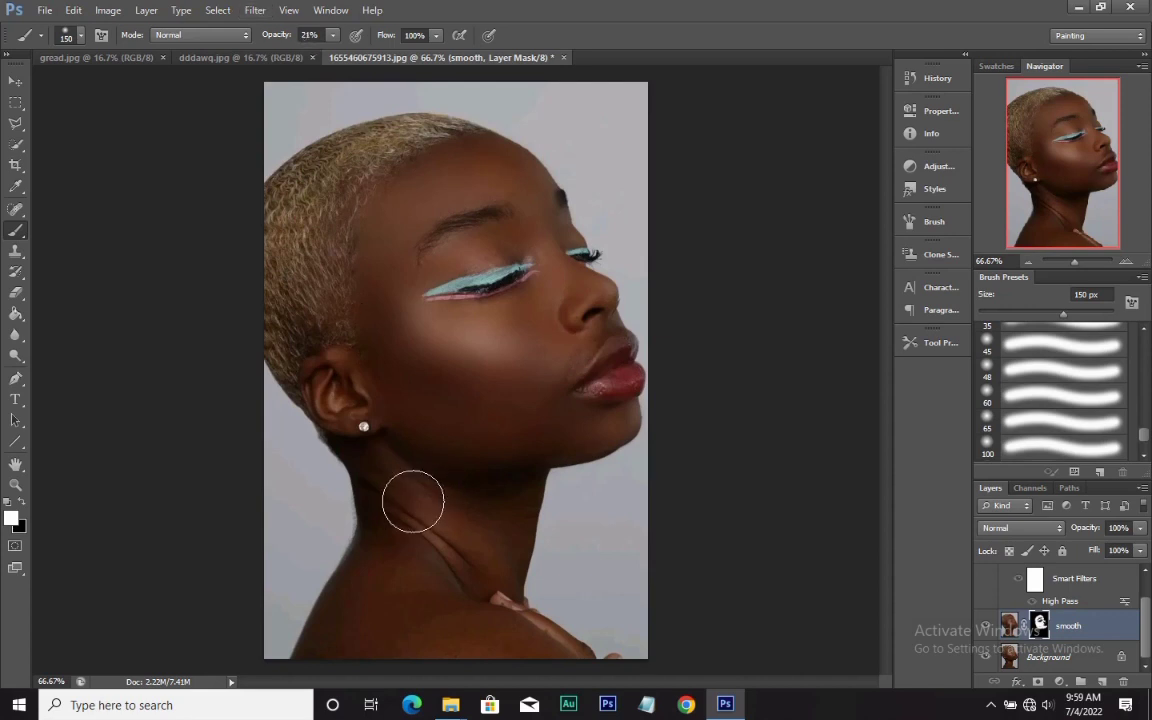
mouse_move(413, 501)
left_mouse_down()
mouse_move(448, 518)
mouse_move(508, 501)
left_mouse_up()
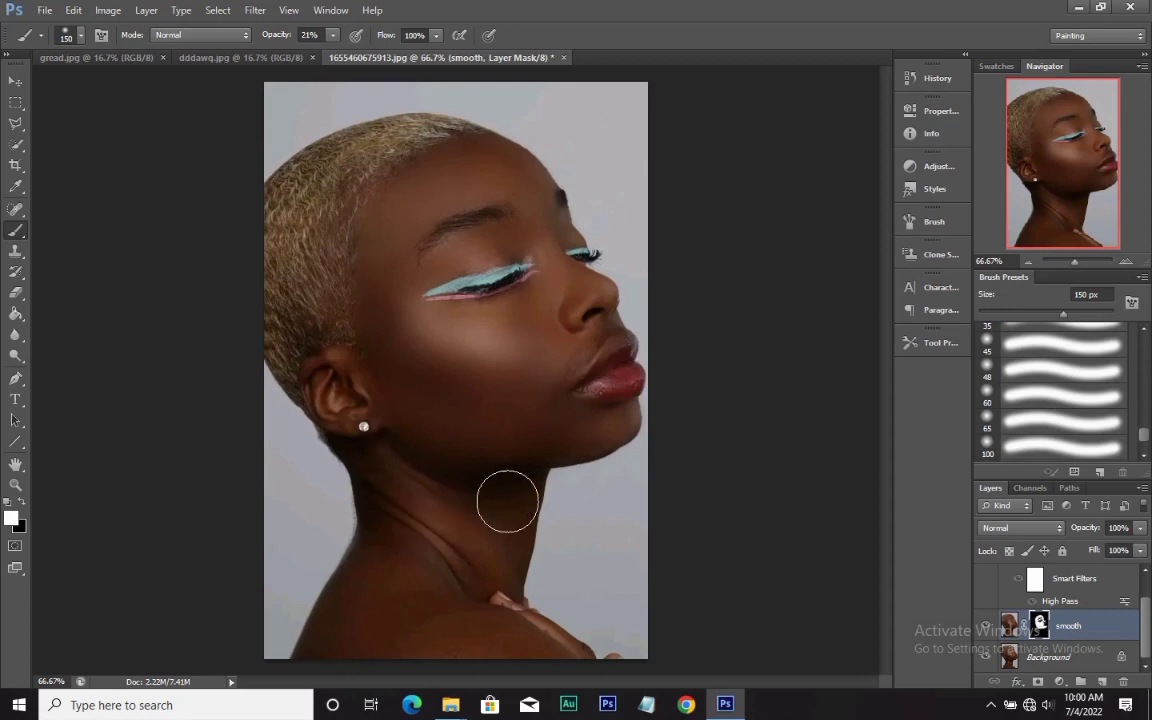
key("bracketleft")
key("bracketleft")
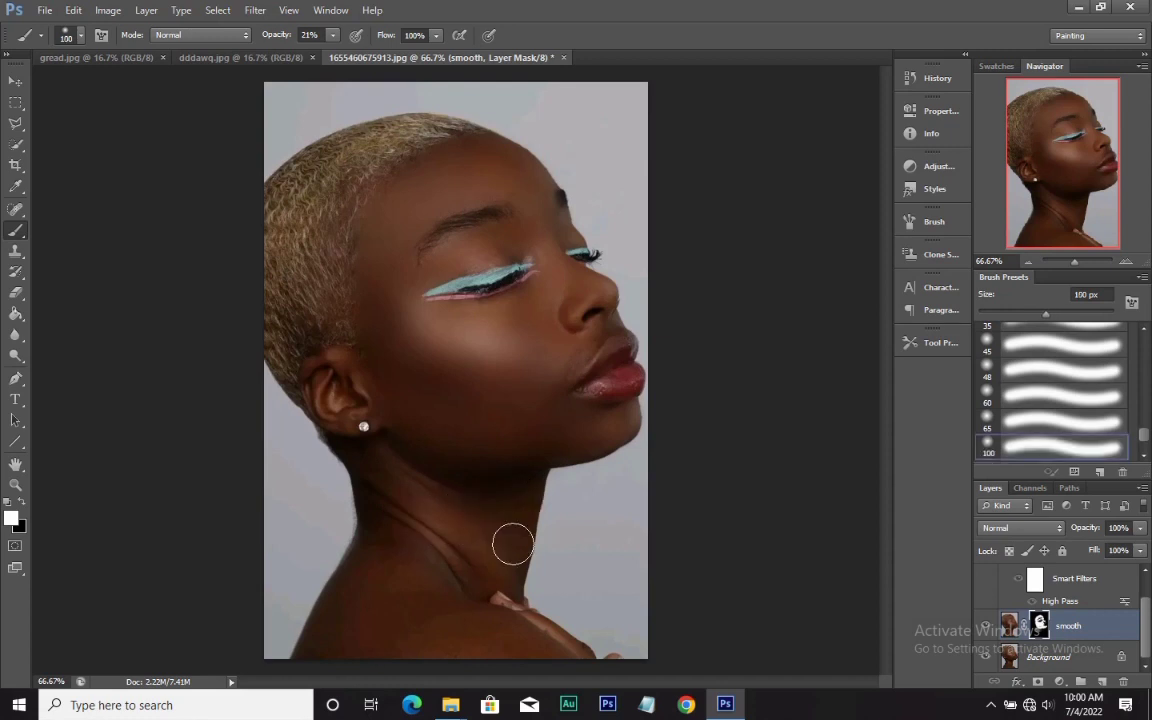
mouse_move(512, 553)
left_mouse_down()
mouse_move(470, 575)
mouse_move(383, 524)
mouse_move(378, 572)
mouse_move(380, 549)
mouse_move(331, 642)
mouse_move(461, 644)
mouse_move(395, 630)
mouse_move(385, 596)
mouse_move(402, 537)
mouse_move(398, 588)
mouse_move(375, 561)
mouse_move(370, 579)
mouse_move(399, 607)
mouse_move(461, 642)
mouse_move(519, 649)
mouse_move(387, 606)
mouse_move(403, 456)
left_mouse_up()
key("bracketright")
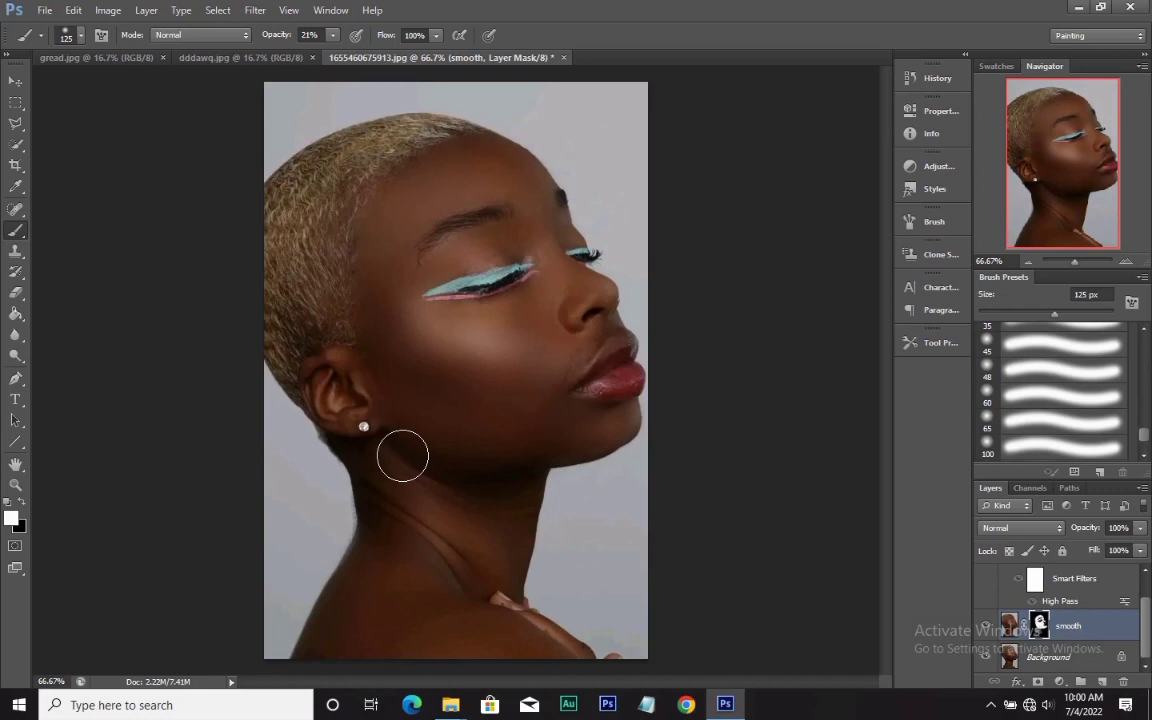
Step: Raise the brush opacity to 73% and paint the smoothing over the shoulder with the 125 px brush
left_click(332, 36)
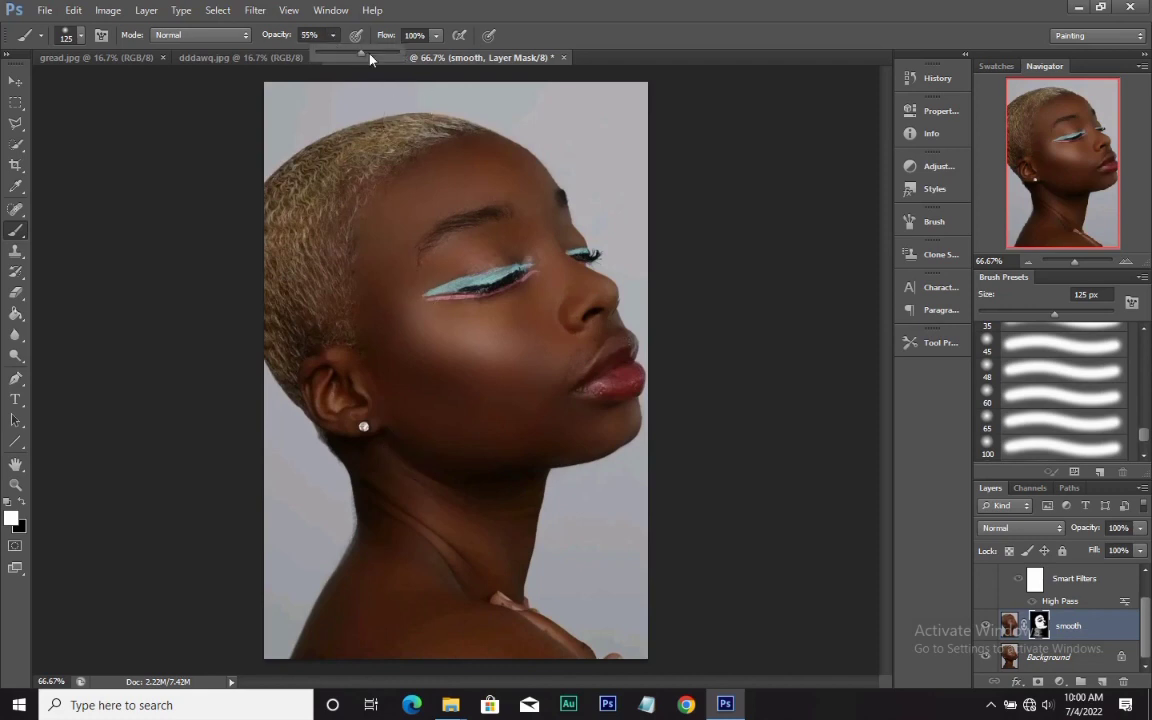
left_click_drag(372, 59, 376, 59)
left_click(355, 278)
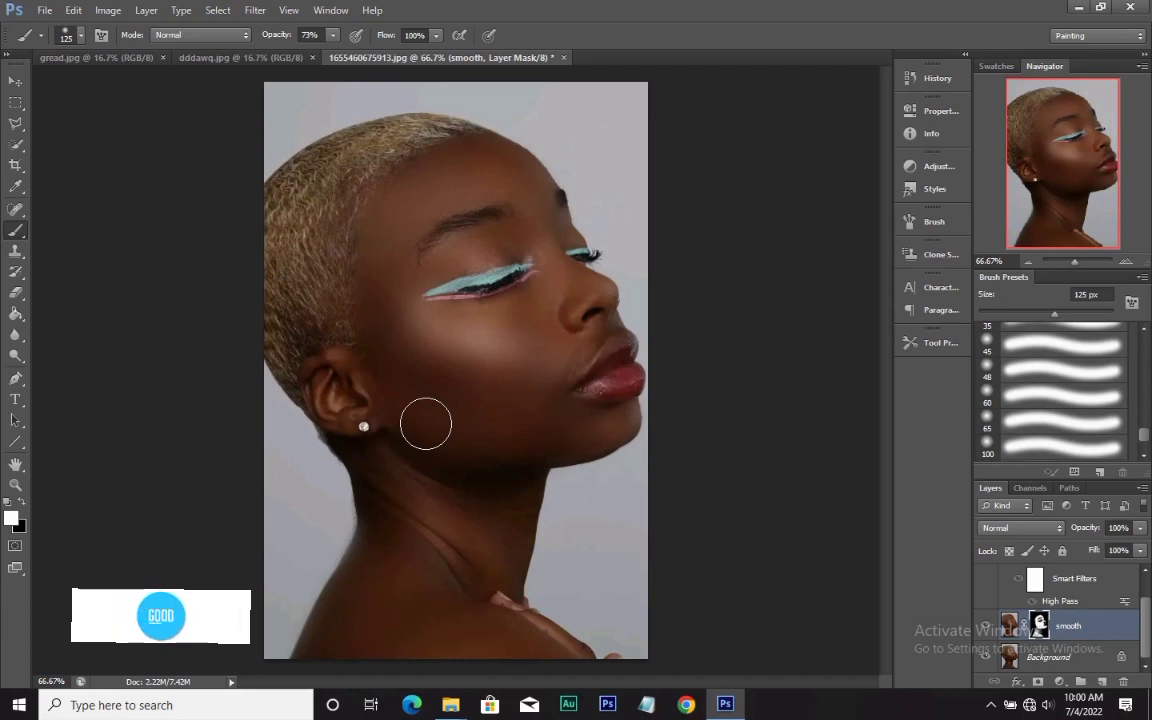
Step: Paint the smoothing over the ear and the adjacent jaw with a 100 px brush at 47% opacity
key("[")
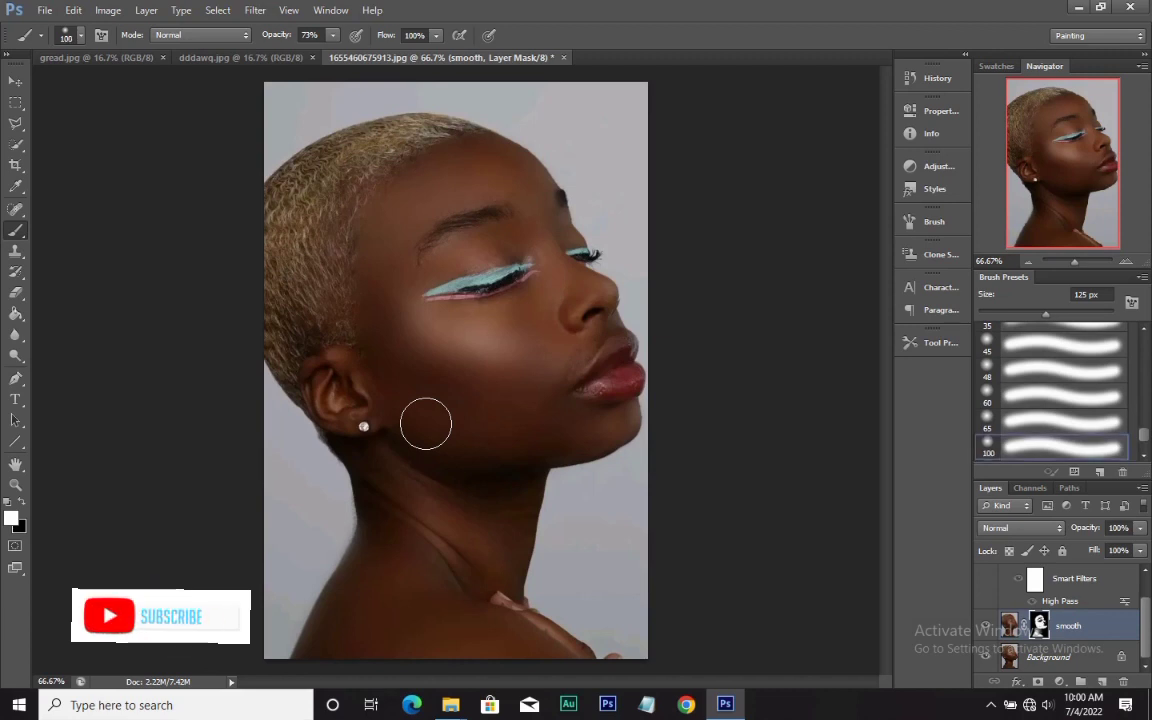
left_click(332, 35)
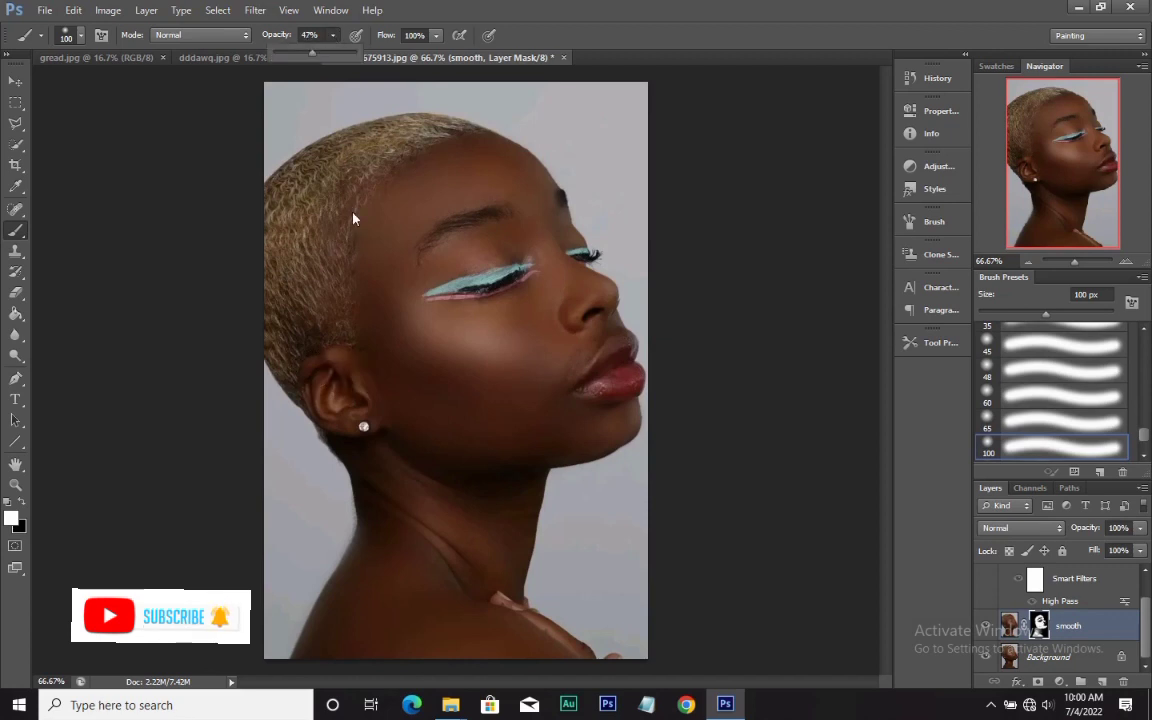
left_click(329, 370)
mouse_move(329, 370)
left_mouse_down()
mouse_move(358, 396)
mouse_move(327, 358)
mouse_move(350, 371)
mouse_move(362, 263)
mouse_move(369, 291)
mouse_move(376, 251)
mouse_move(407, 444)
left_mouse_up()
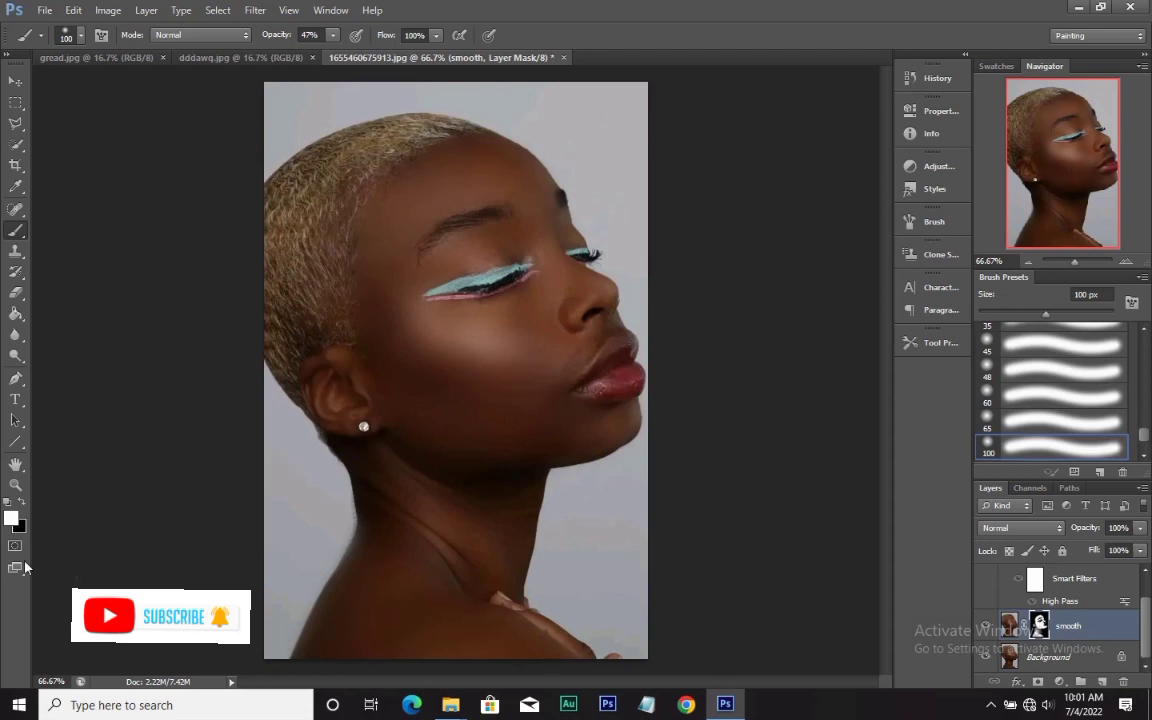
Step: Switch the painting color to black and restore detail in the ear with the brush reduced to 20 px
left_click(22, 503)
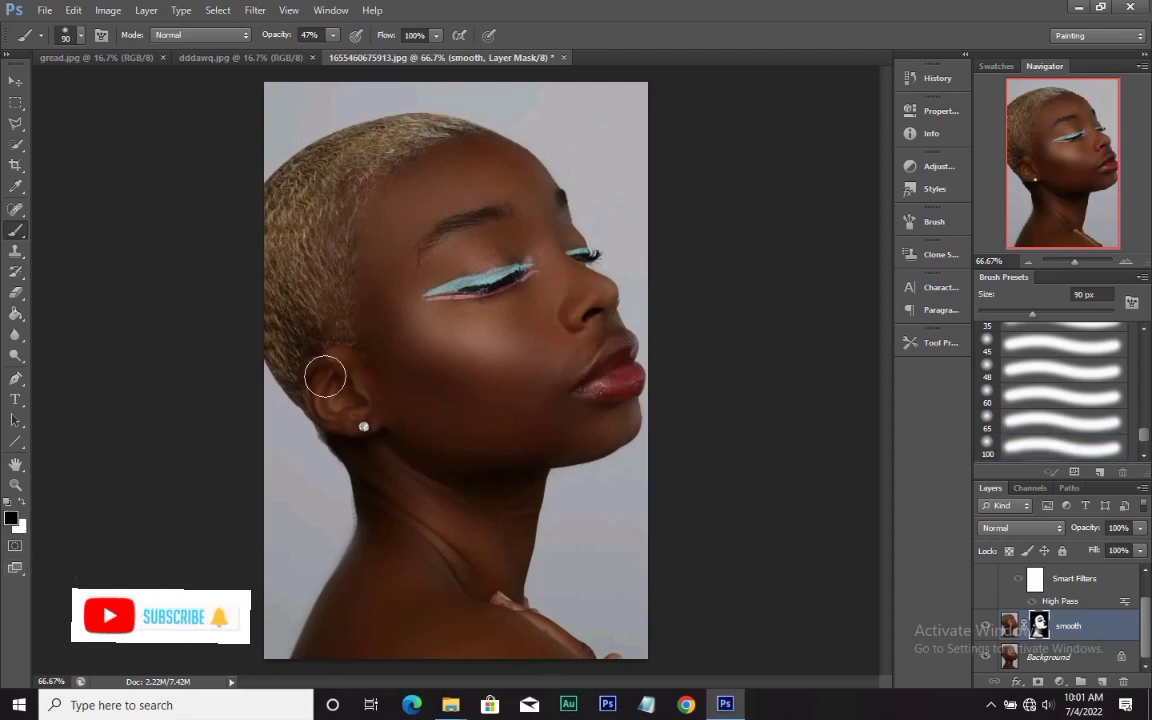
key("bracketleft")
key("bracketleft")
key("bracketleft")
key("bracketleft")
key("bracketleft")
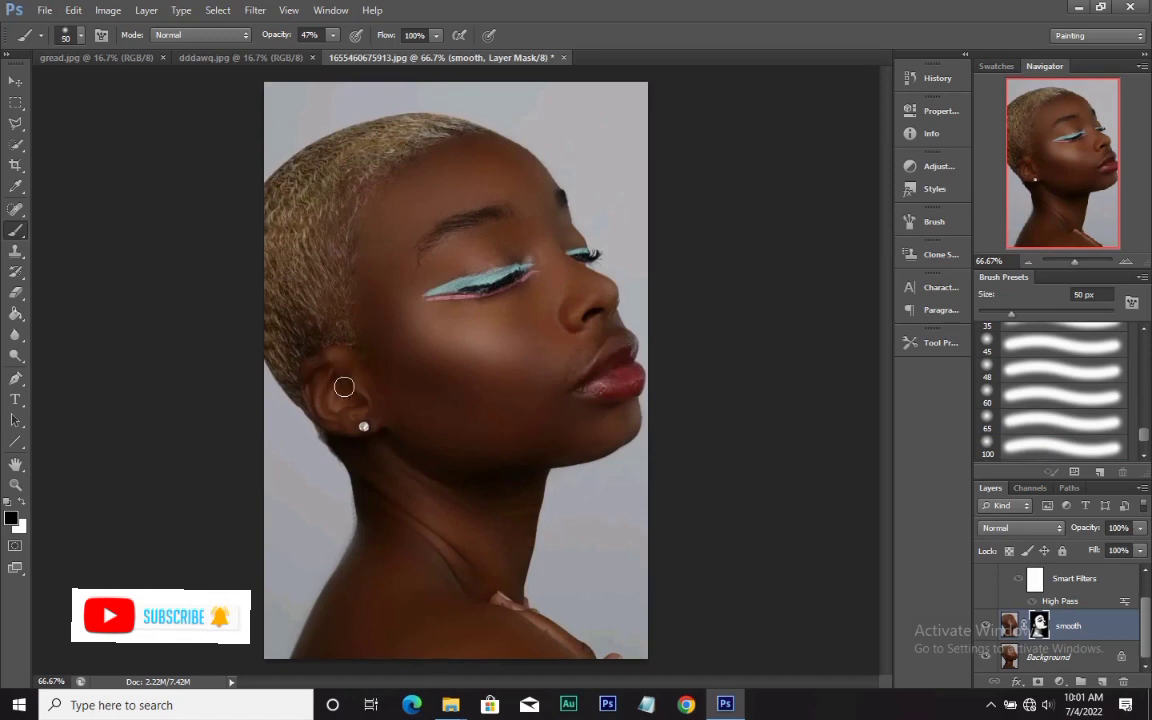
key("bracketleft")
key("bracketleft")
key("bracketleft")
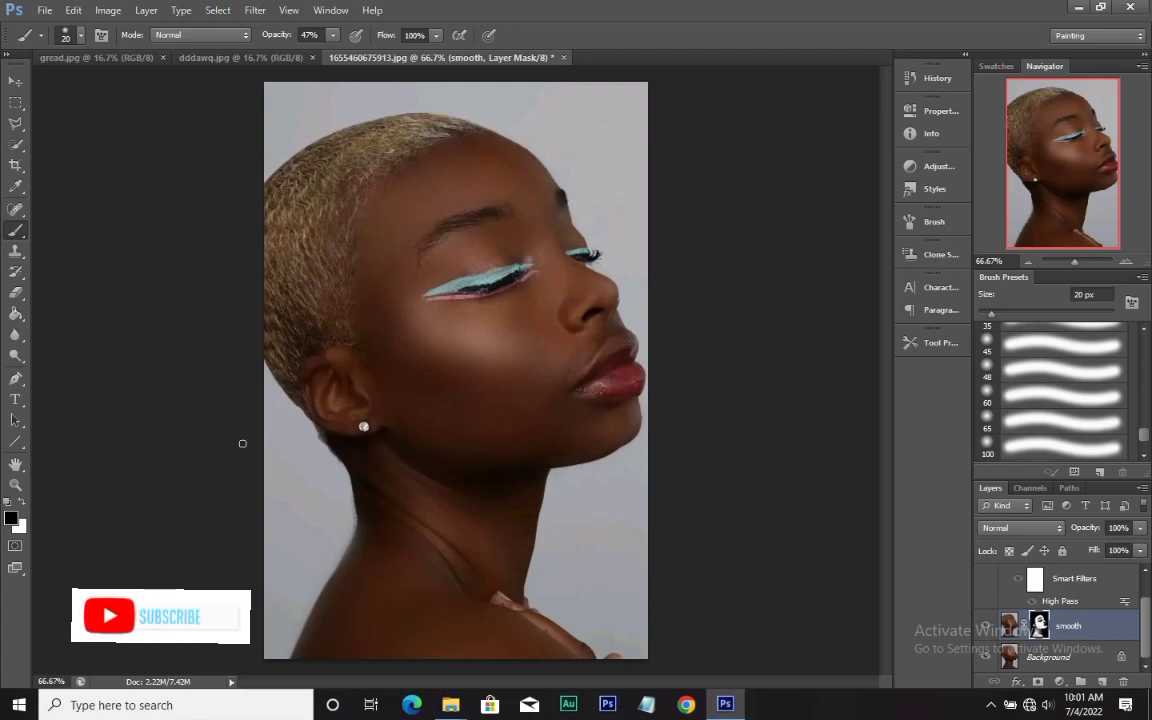
Step: Paint white on the mask along the temple hairline with a 125 px brush at 21% opacity to blend the smoothing
key("x")
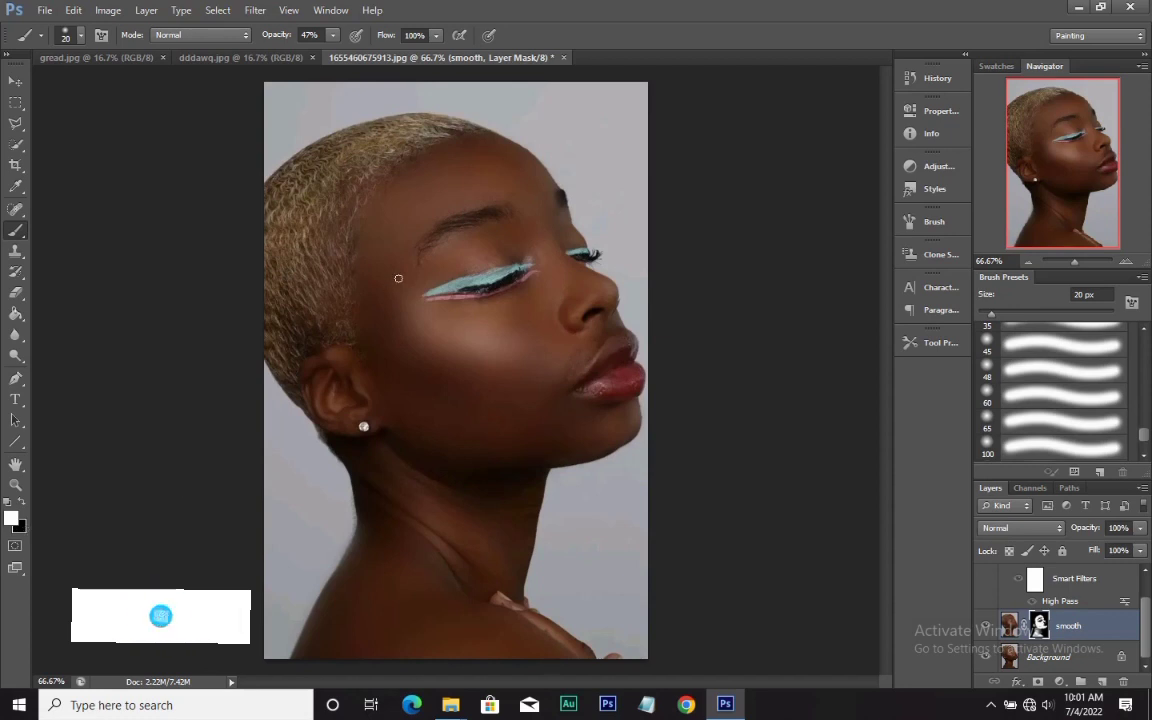
key("bracketright")
key("bracketright")
key("bracketright")
key("bracketright")
key("bracketright")
key("bracketright")
key("bracketright")
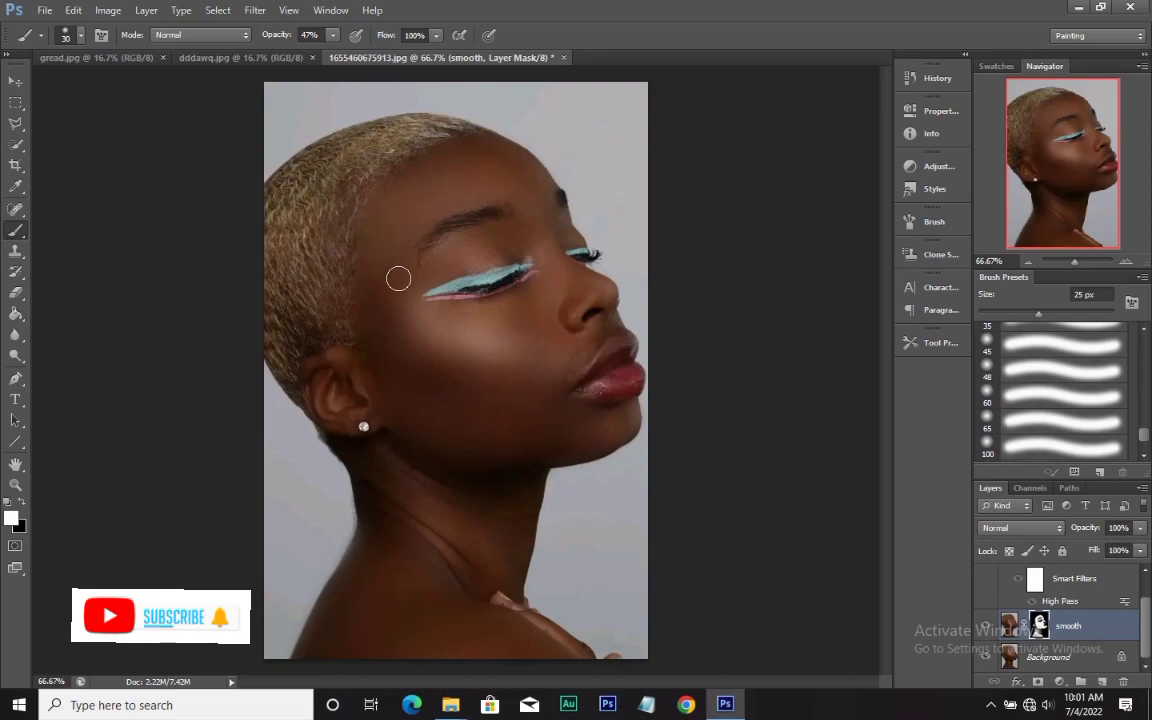
key("bracketright")
key("bracketright")
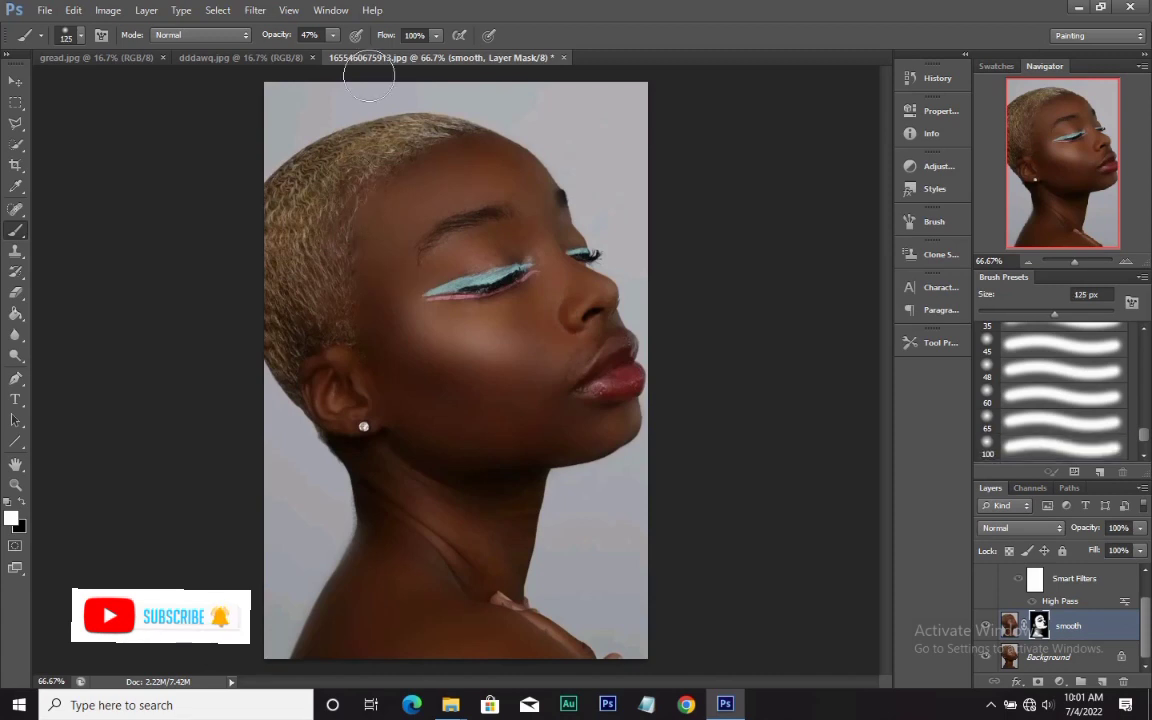
left_click(333, 35)
left_click_drag(330, 52, 312, 57)
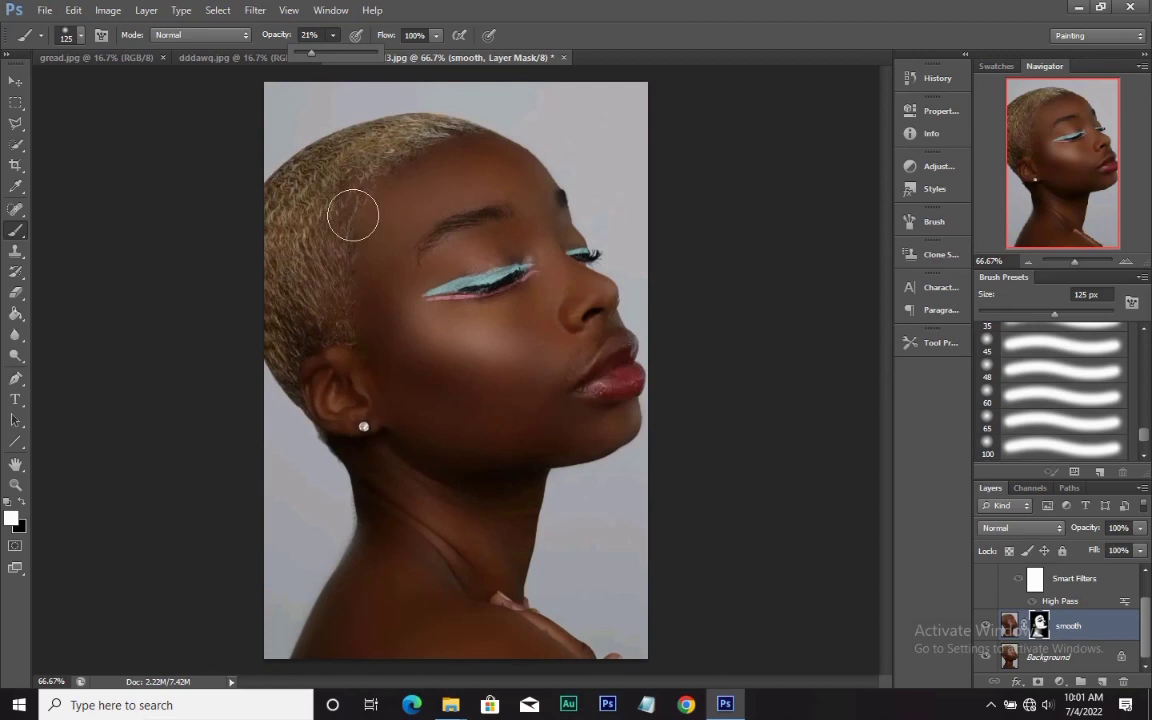
left_click(353, 215)
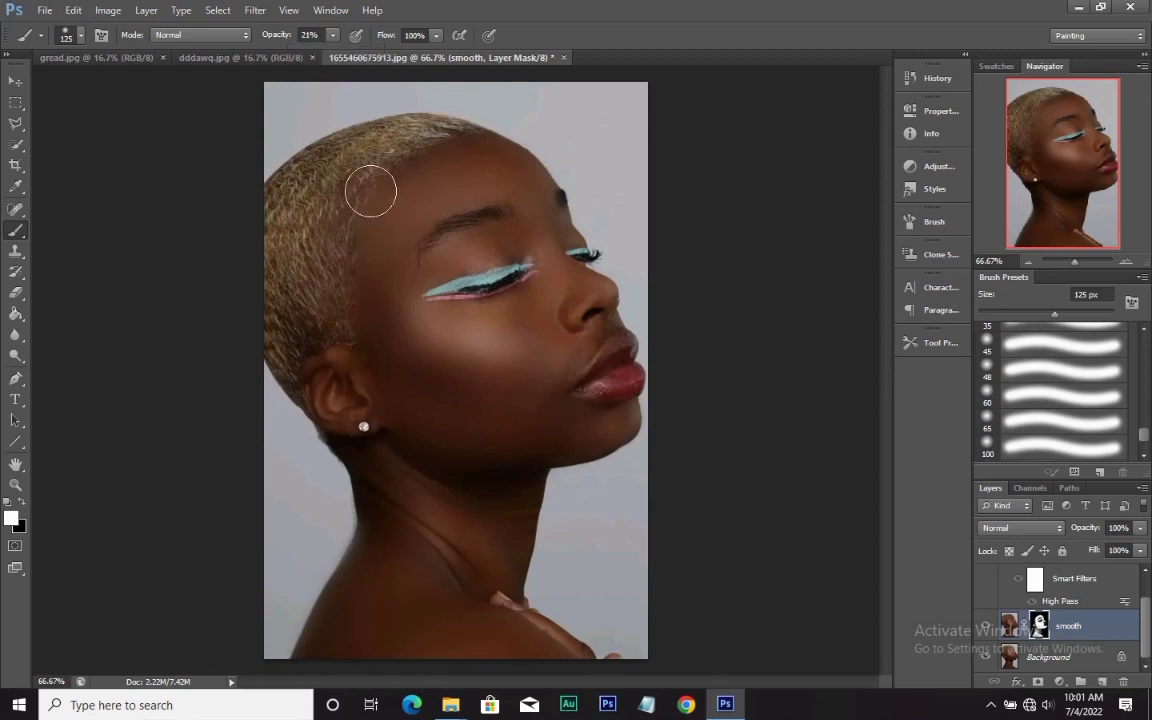
mouse_move(348, 254)
left_mouse_down()
mouse_move(342, 319)
mouse_move(326, 264)
mouse_move(356, 200)
mouse_move(375, 195)
mouse_move(357, 233)
left_mouse_up()
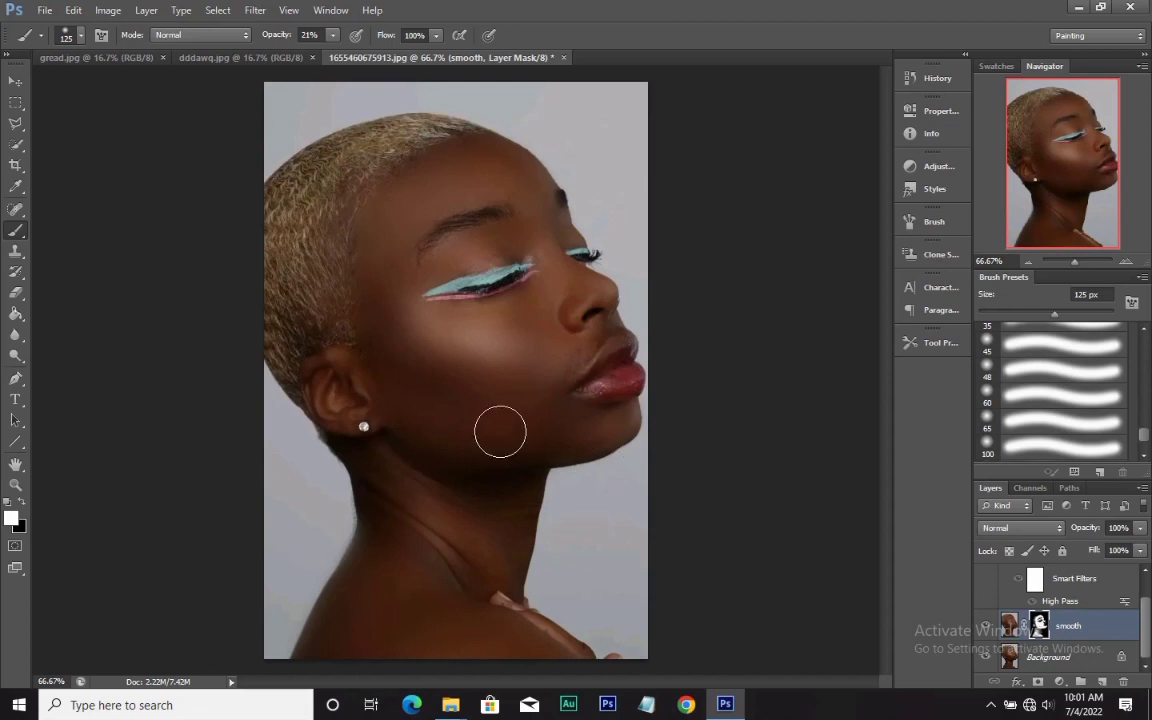
Step: Raise the brush opacity to 75% and paint the smoothing under the jaw and upper neck with the 125 px brush
key("ctrl+minus")
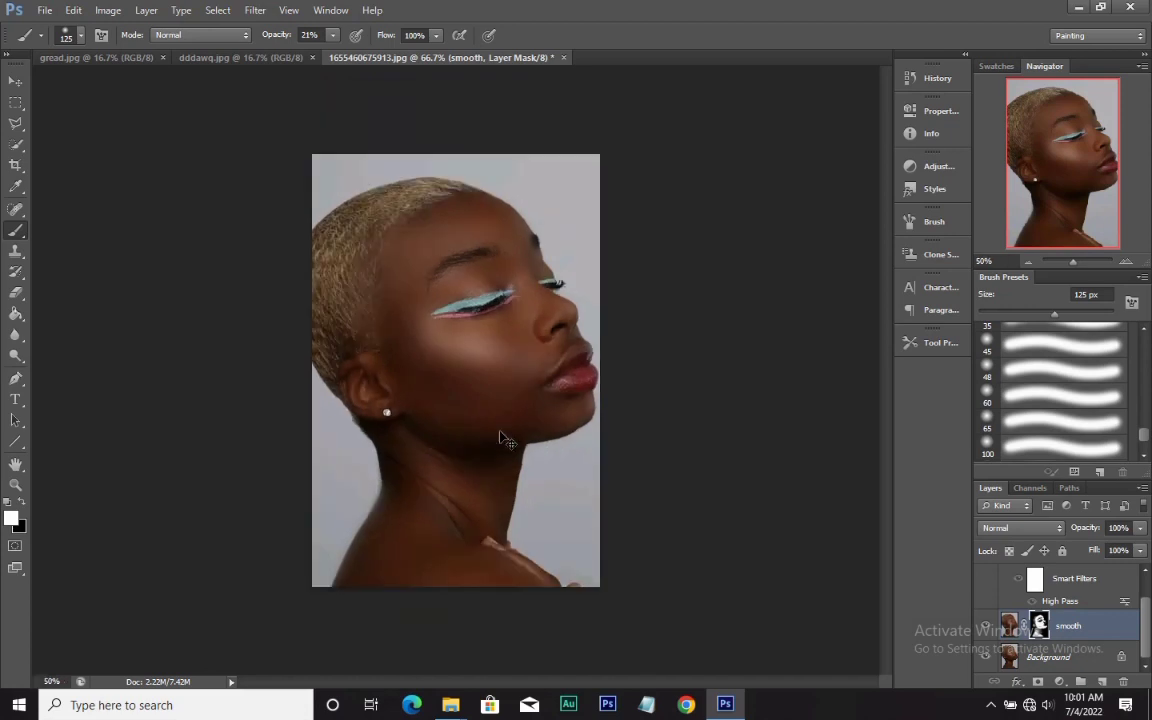
key("ctrl+minus")
key("ctrl+plus")
key("ctrl+plus")
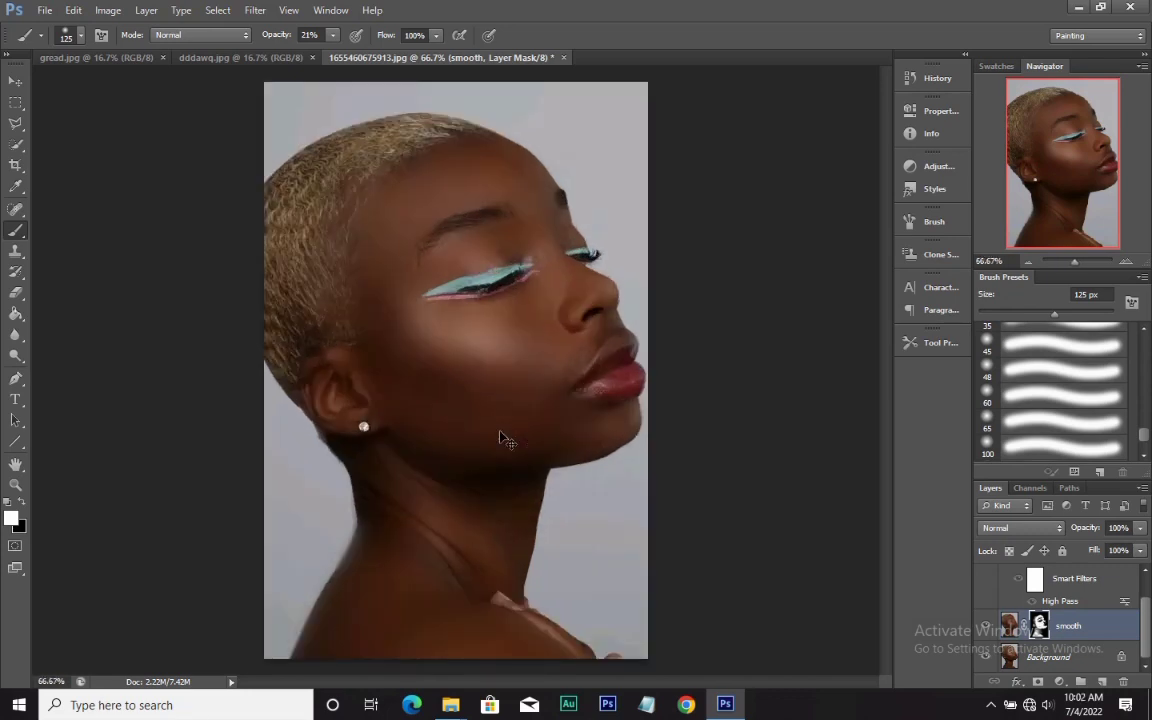
key("ctrl+plus")
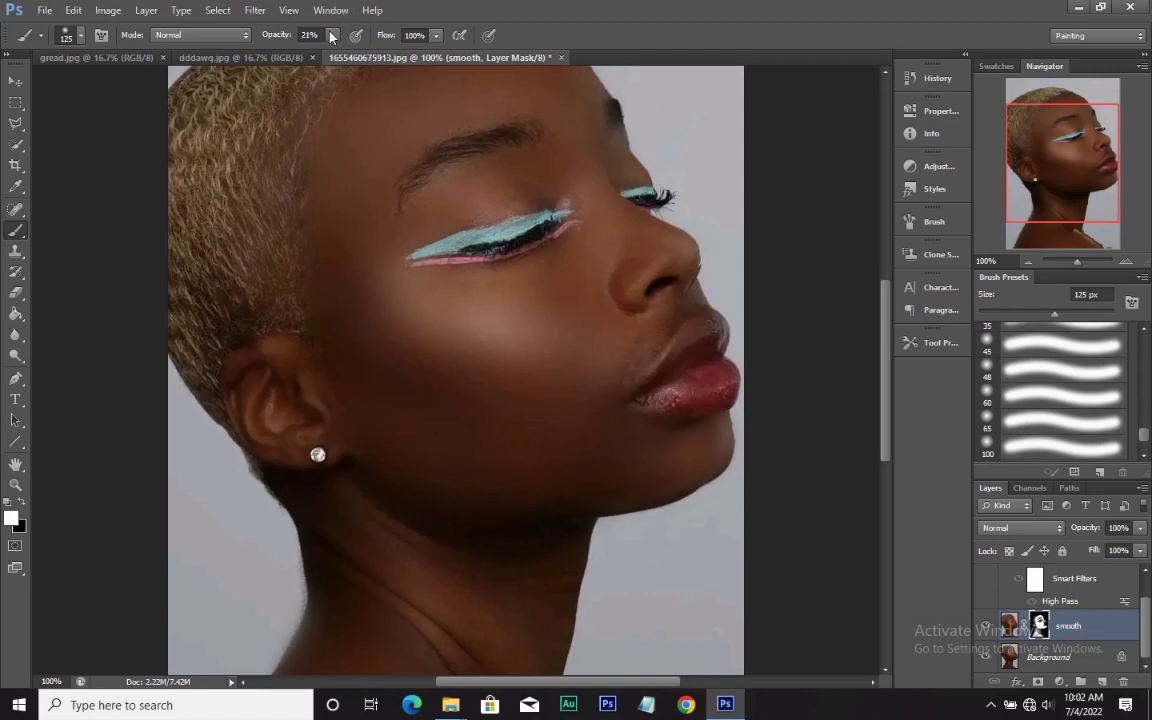
left_click_drag(332, 36, 378, 57)
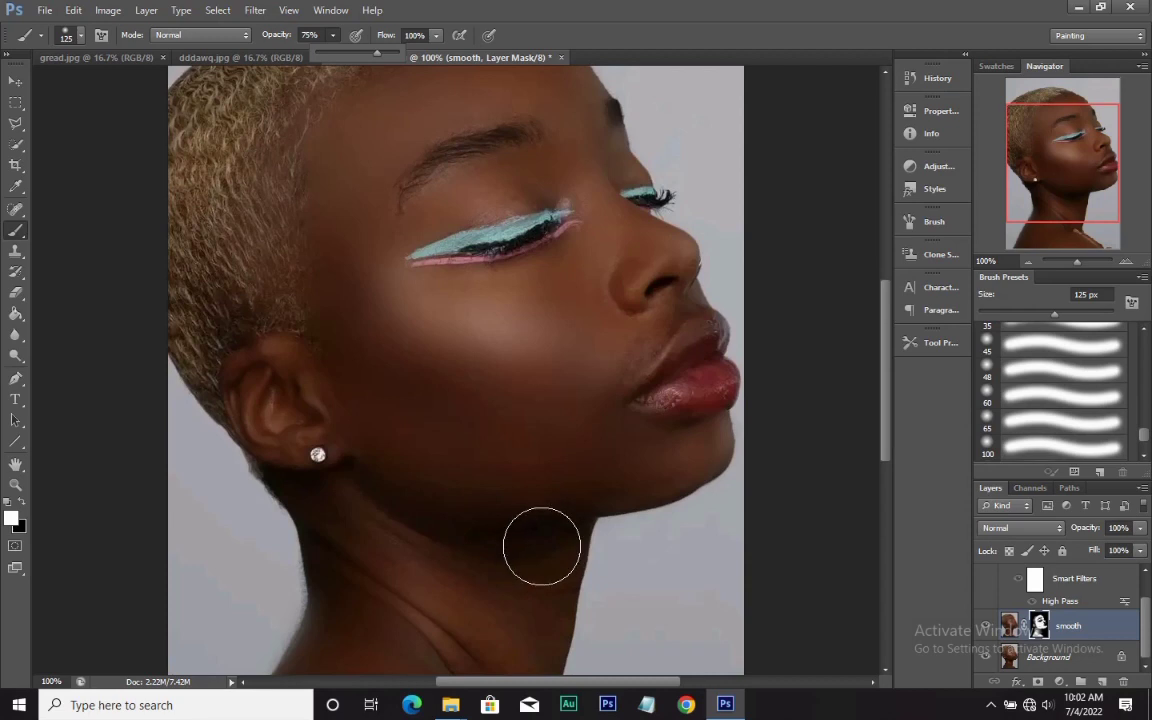
left_click(541, 546)
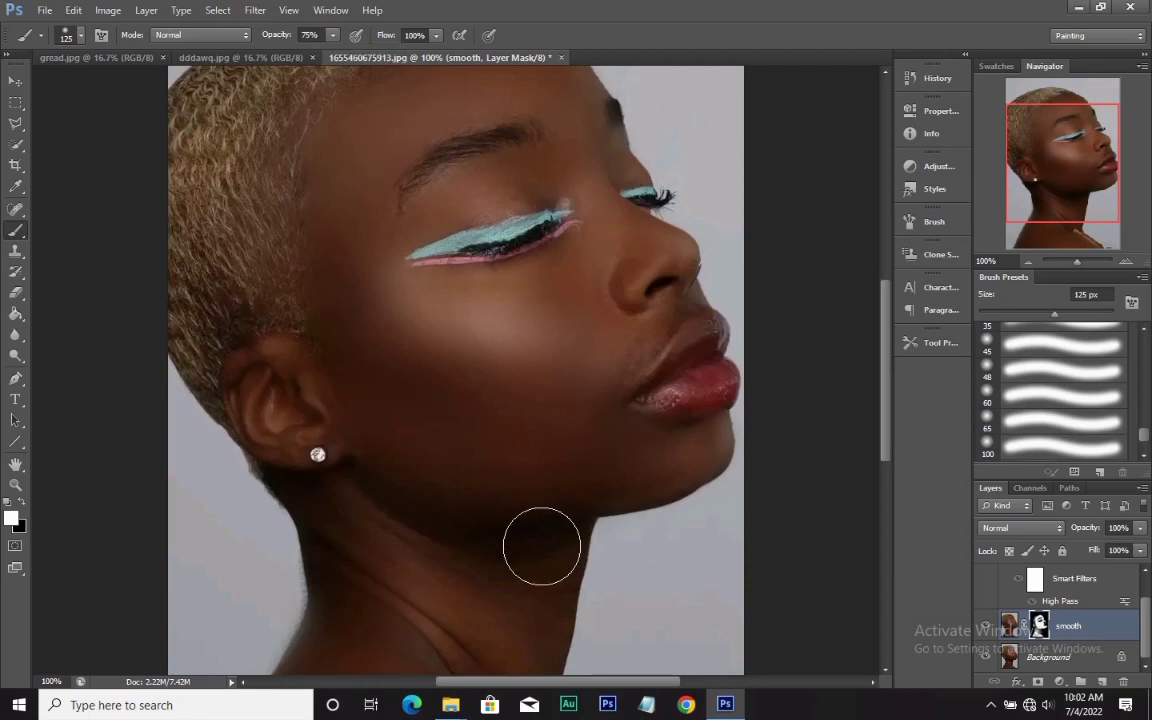
mouse_move(481, 551)
left_mouse_down()
mouse_move(422, 527)
mouse_move(440, 532)
mouse_move(388, 538)
mouse_move(383, 514)
mouse_move(486, 559)
mouse_move(527, 563)
mouse_move(473, 522)
mouse_move(466, 480)
left_mouse_up()
key("ctrl+minus")
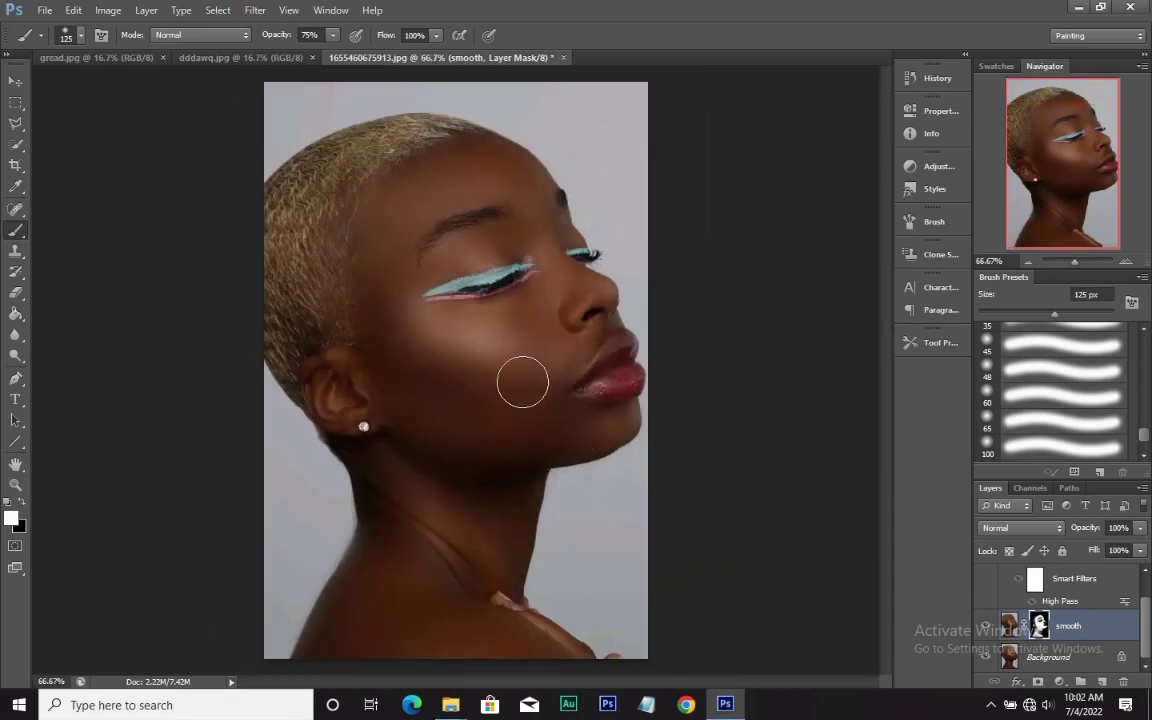
Step: Toggle the smooth layer's visibility to compare the portrait before and after the skin smoothing
key("v")
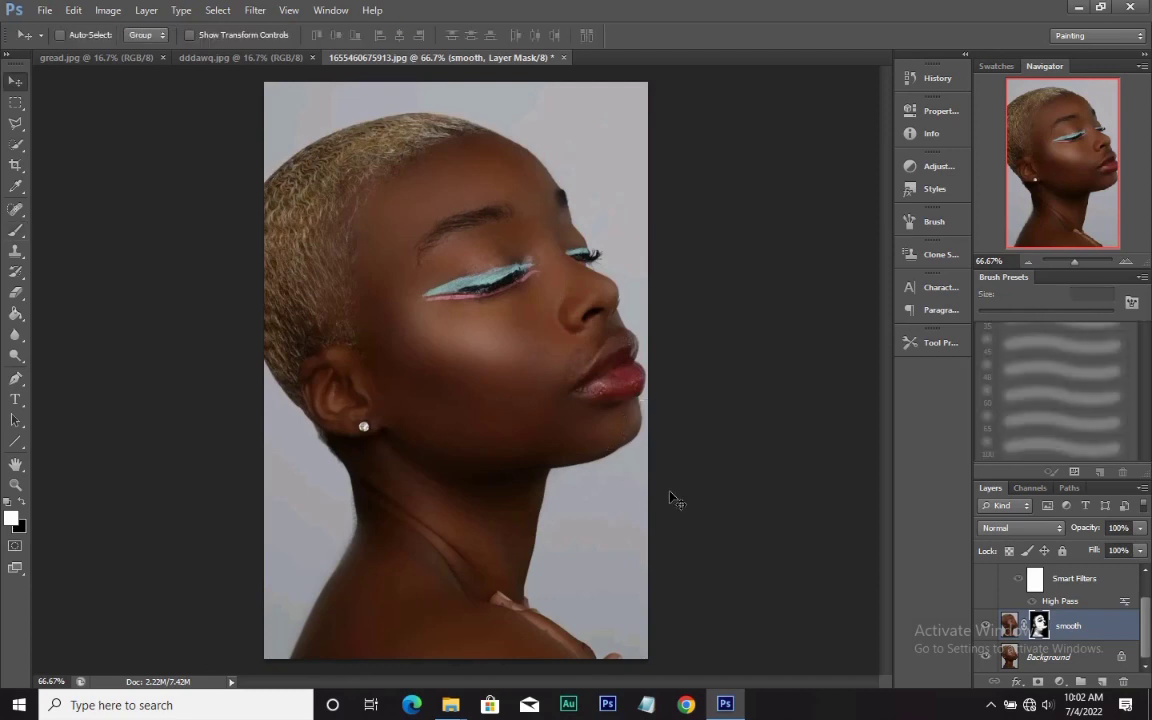
left_click(987, 628)
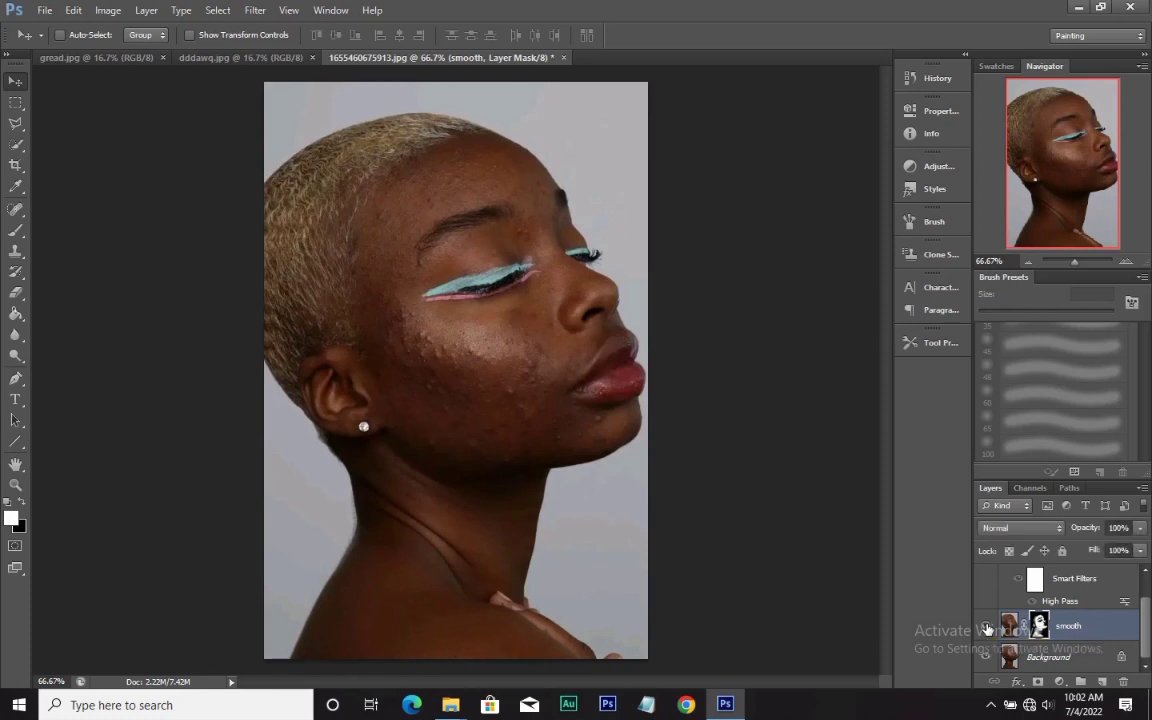
left_click(987, 628)
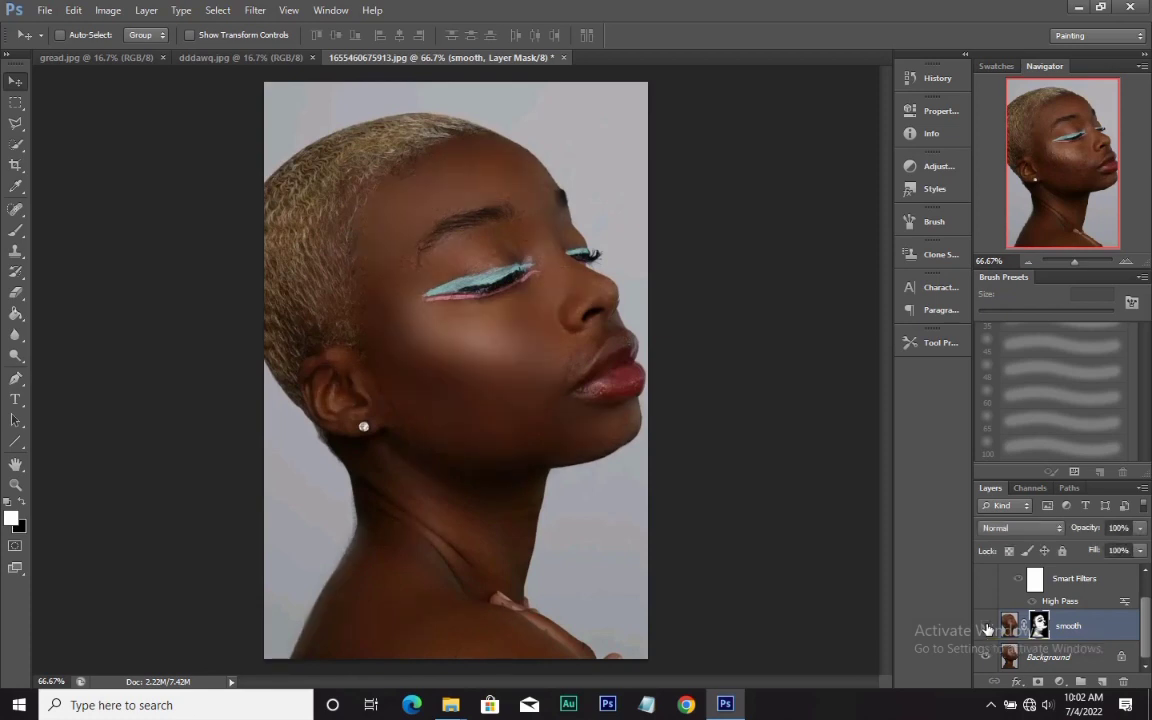
left_click(987, 628)
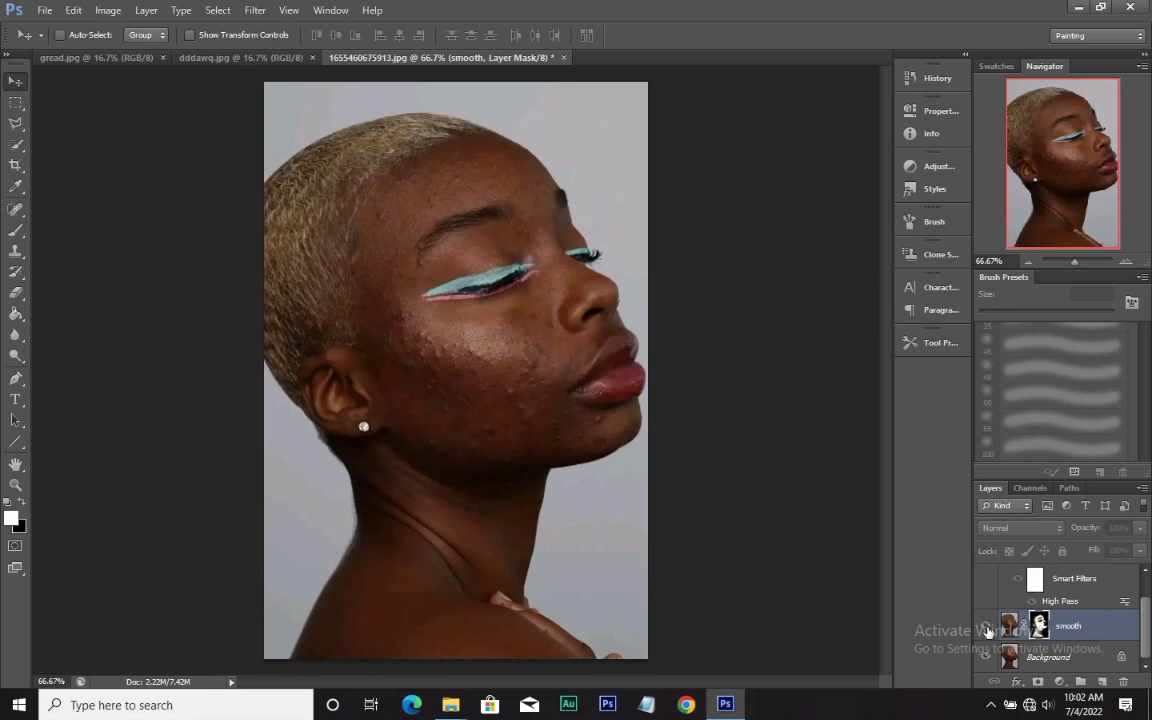
left_click(988, 631)
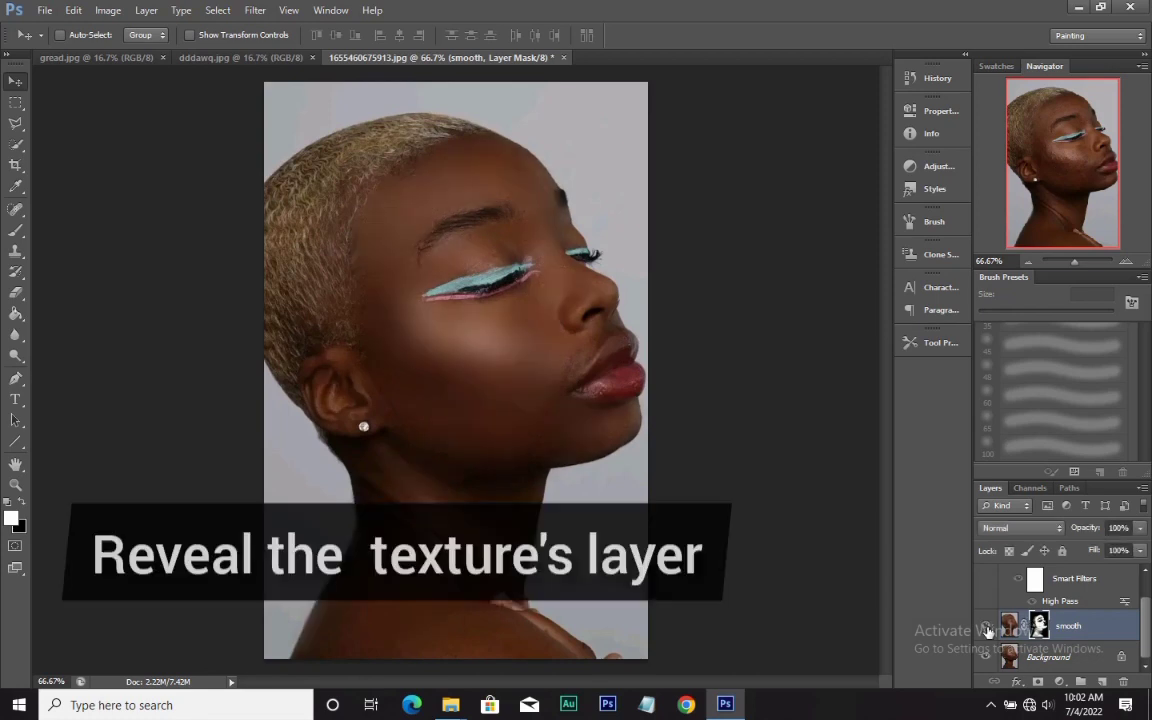
Step: Show the texture layer and set its High Pass filter radius to 1.7 pixels
left_click_drag(1140, 635, 1148, 592)
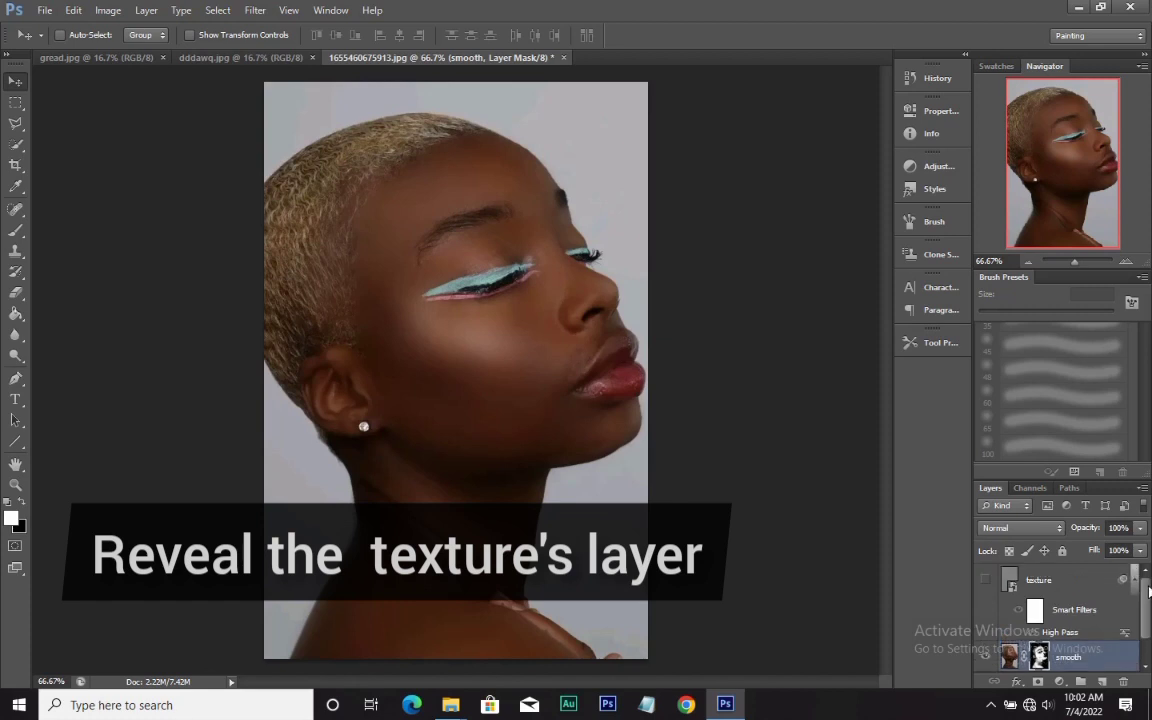
left_click(987, 580)
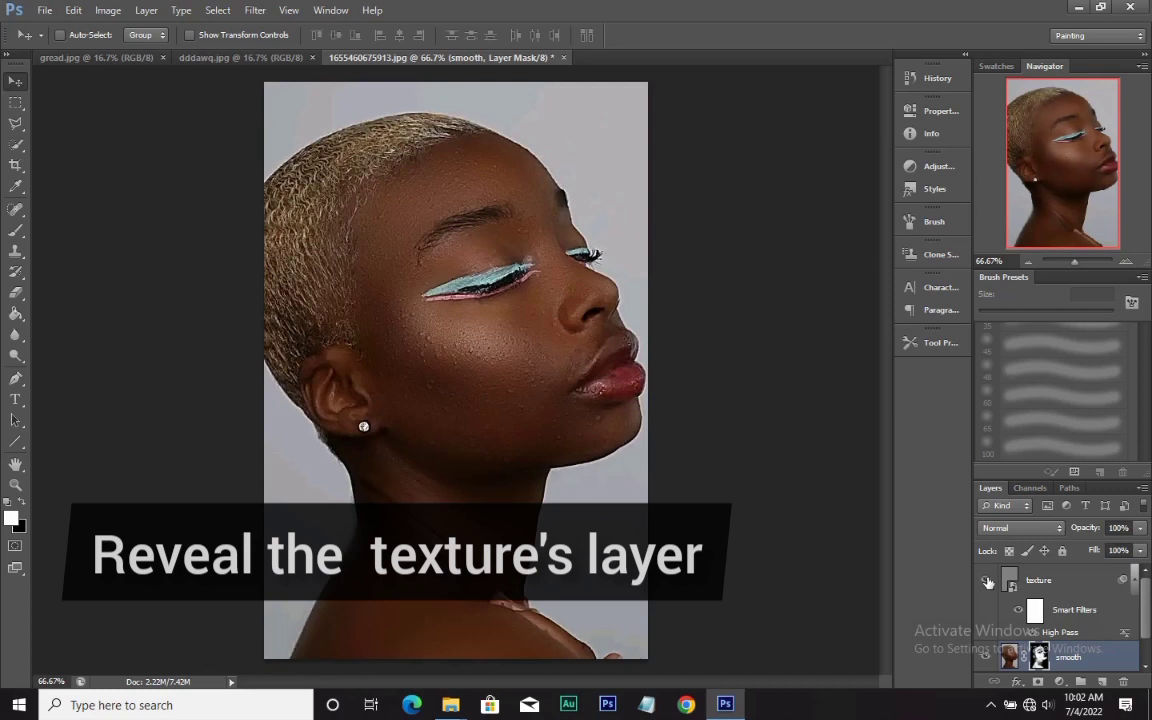
left_click(1045, 581)
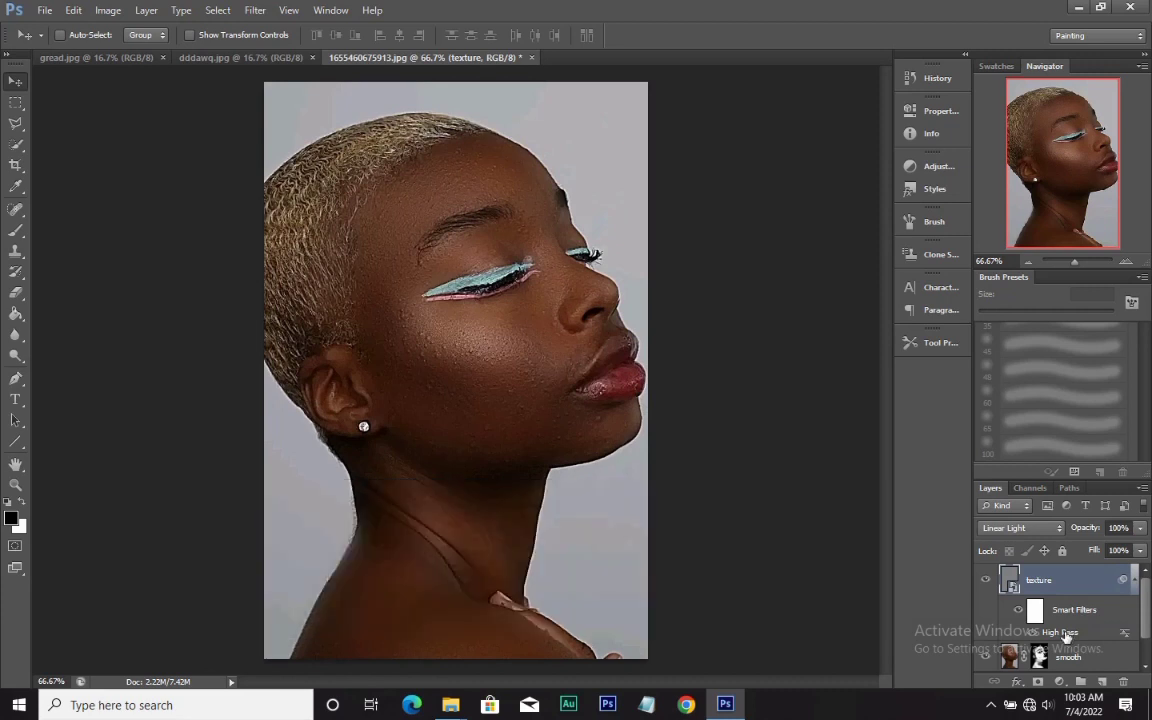
double_click(1064, 633)
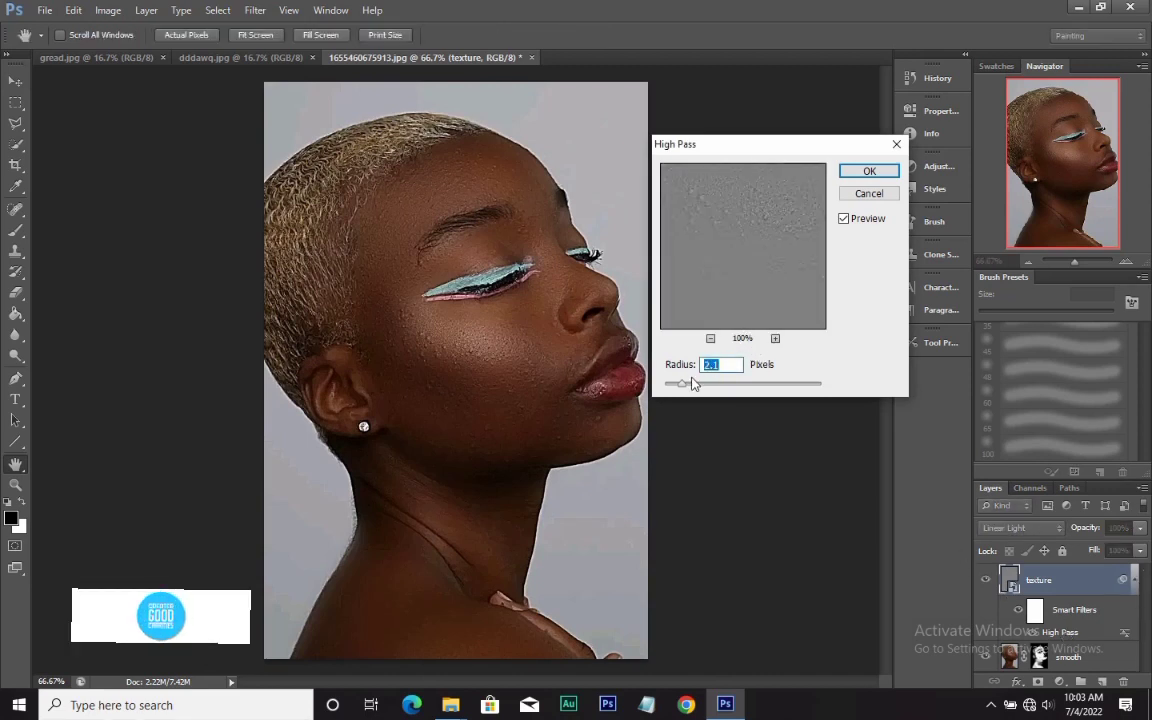
left_click_drag(681, 388, 679, 390)
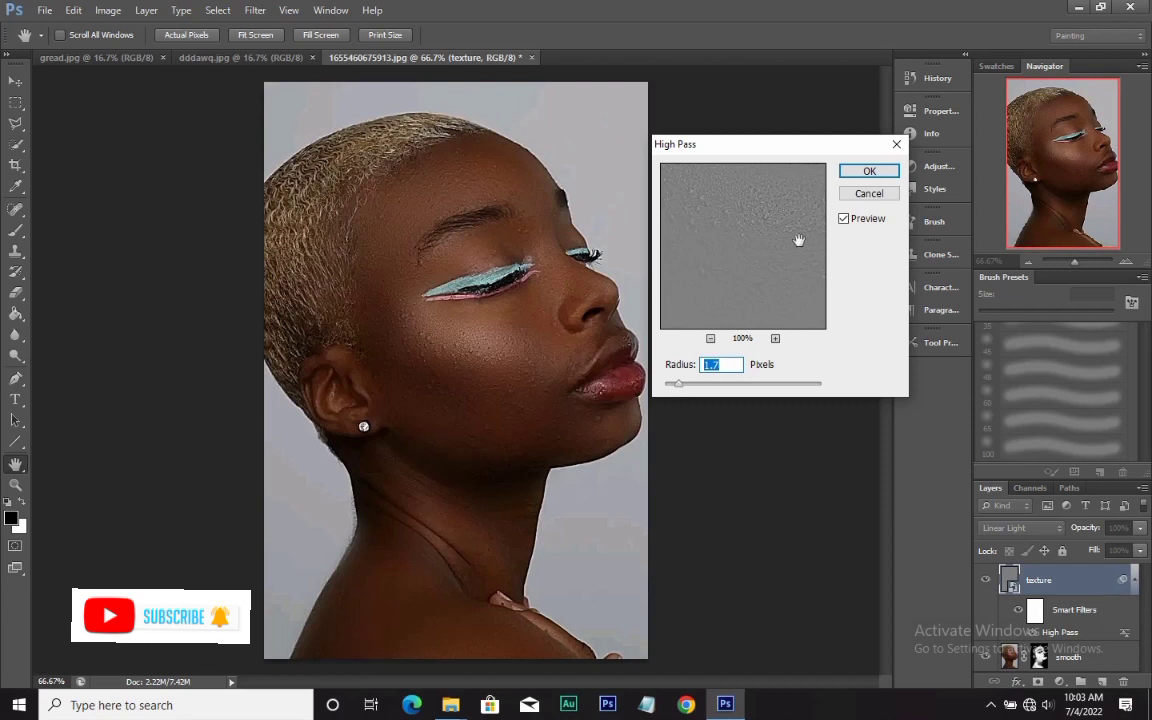
left_click(855, 176)
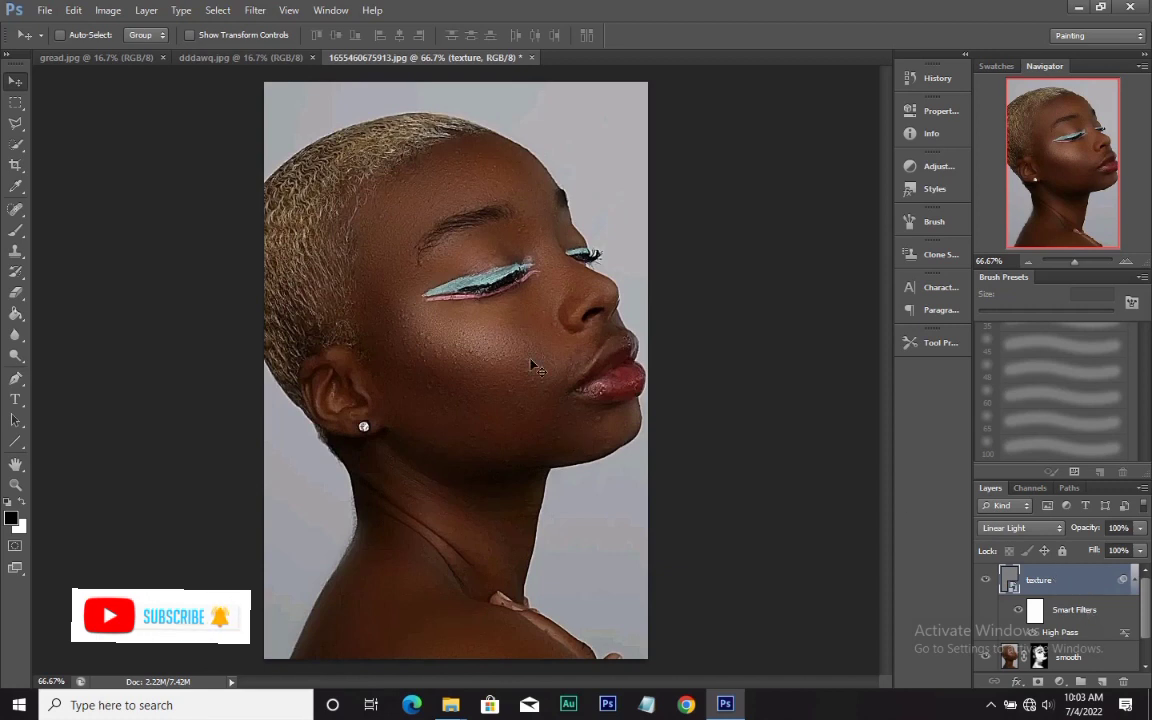
Step: Reduce the texture layer's fill to 39%
left_click(1141, 551)
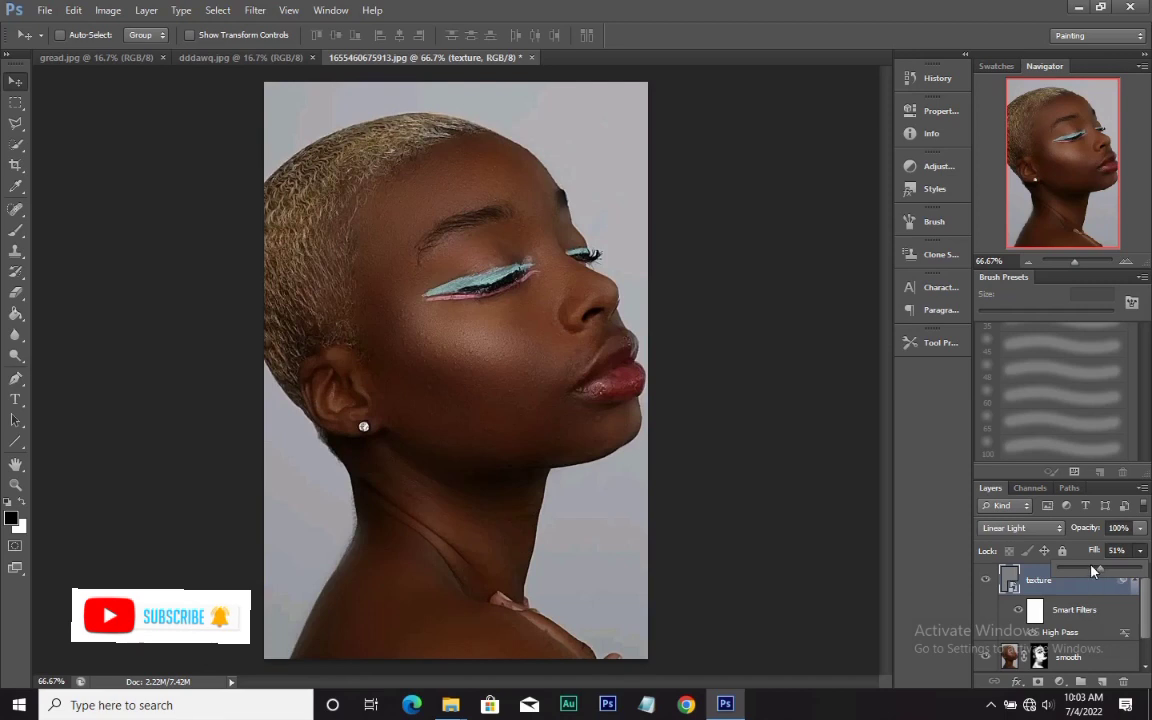
left_click(1091, 567)
left_click(1086, 585)
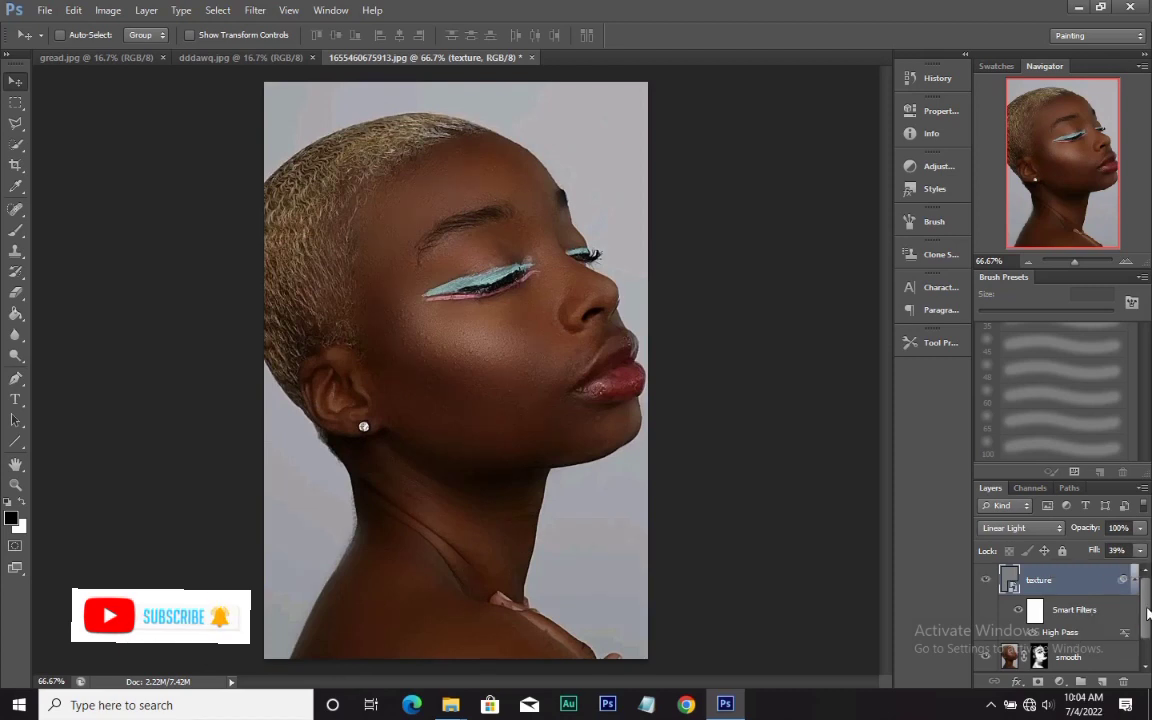
Step: Create clipping masks for the smooth layer and the texture layer
scroll(1081, 625, "down", 1)
left_click(1081, 625)
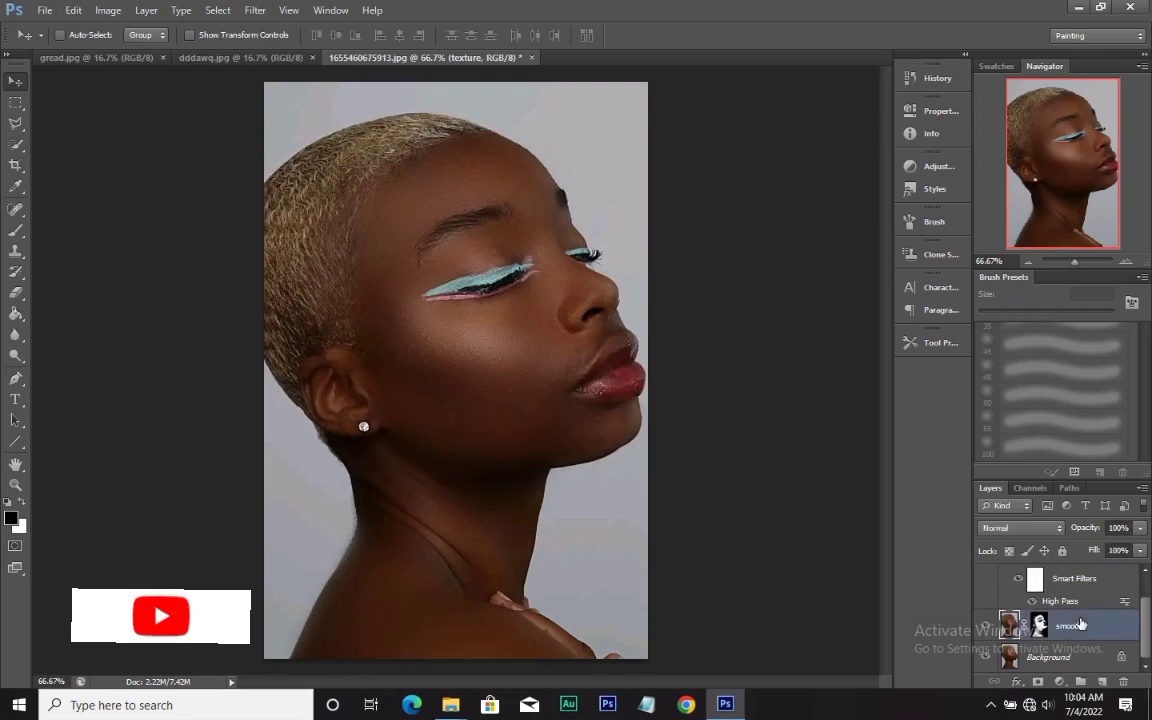
right_click(1081, 625)
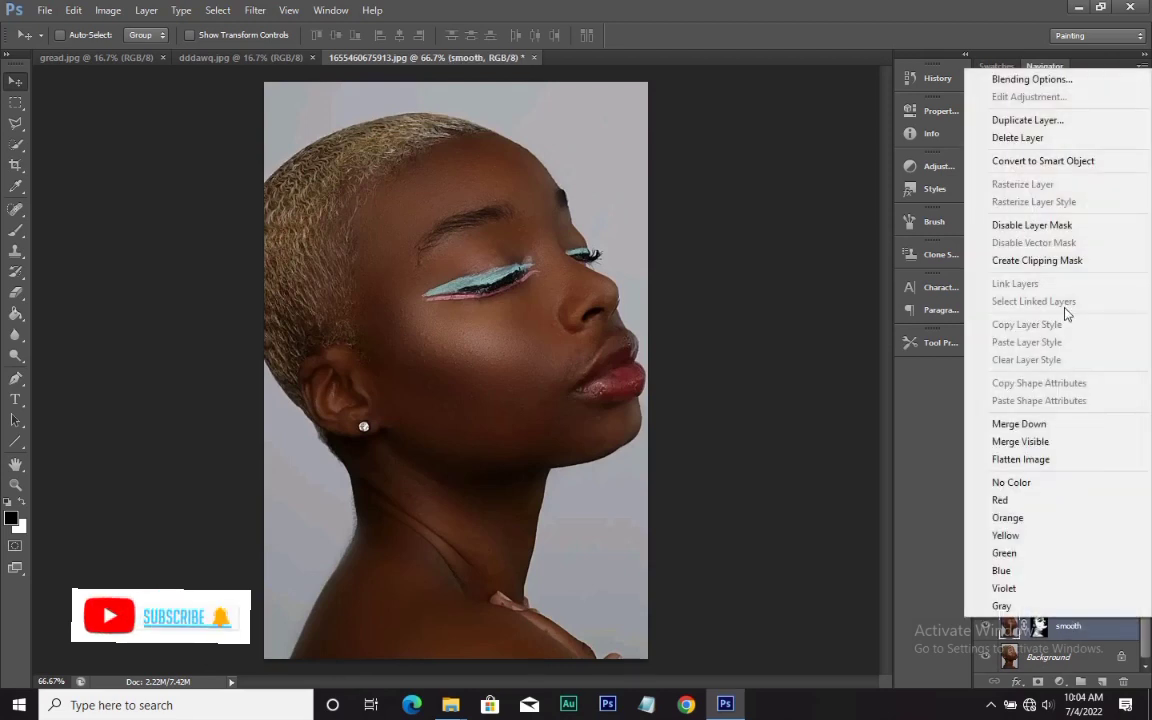
left_click(1066, 262)
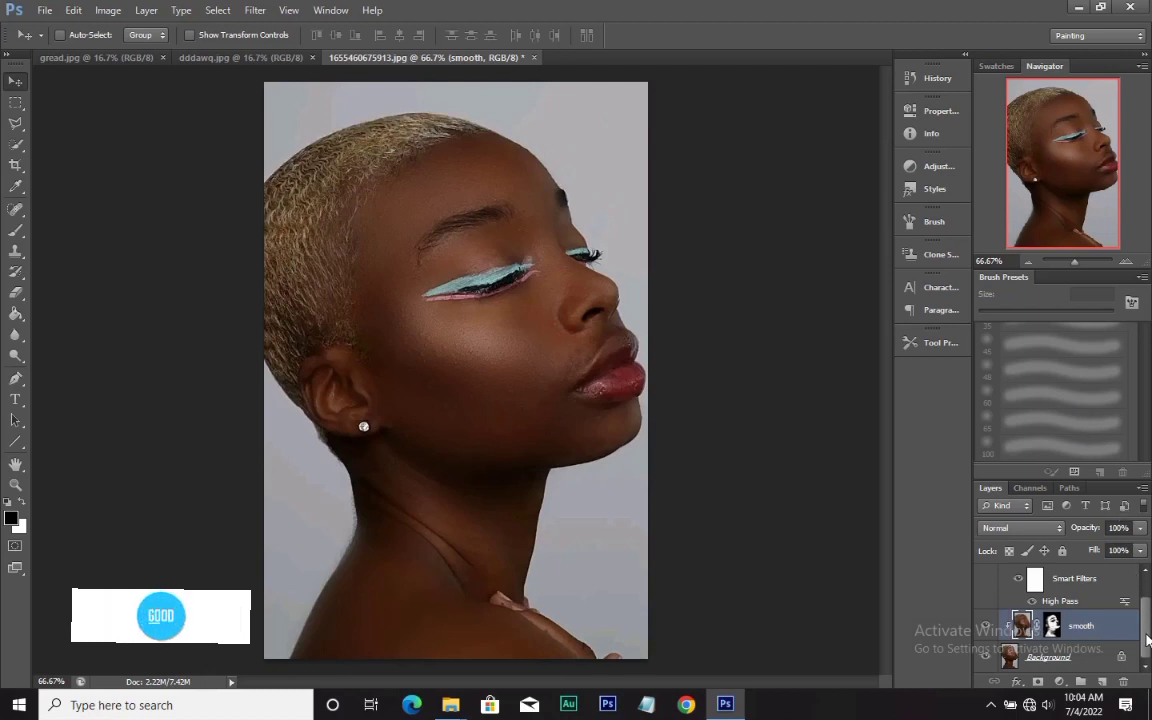
left_click_drag(1146, 615, 1146, 606)
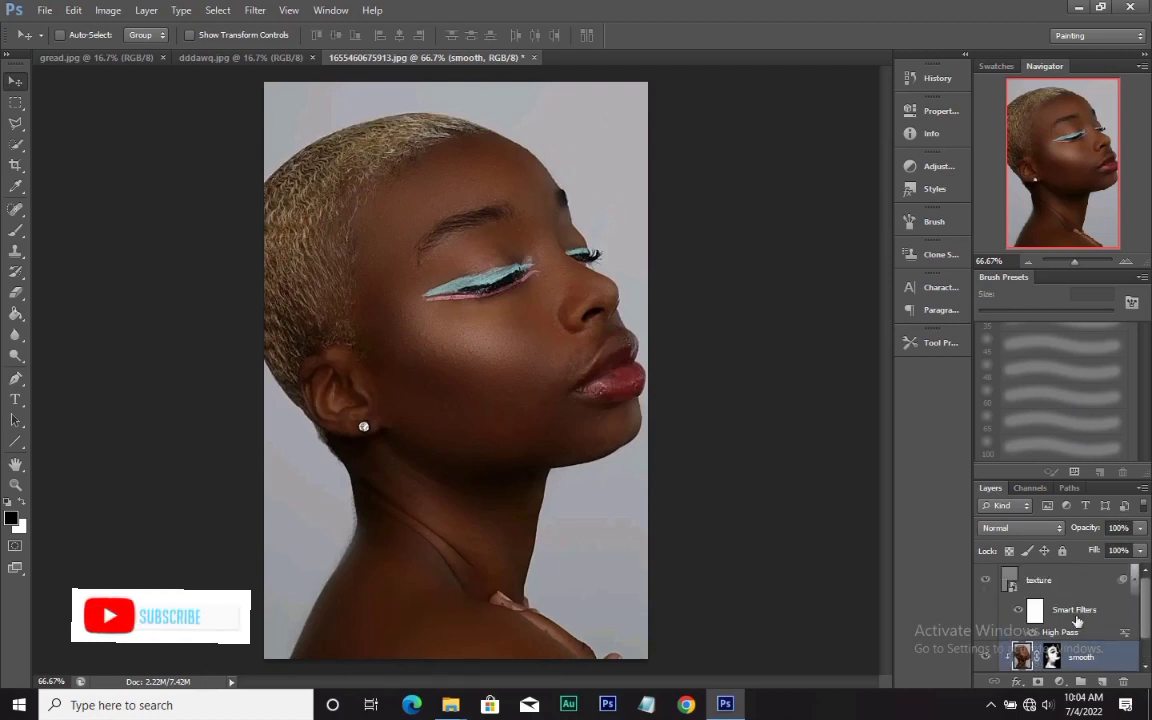
left_click(1084, 581)
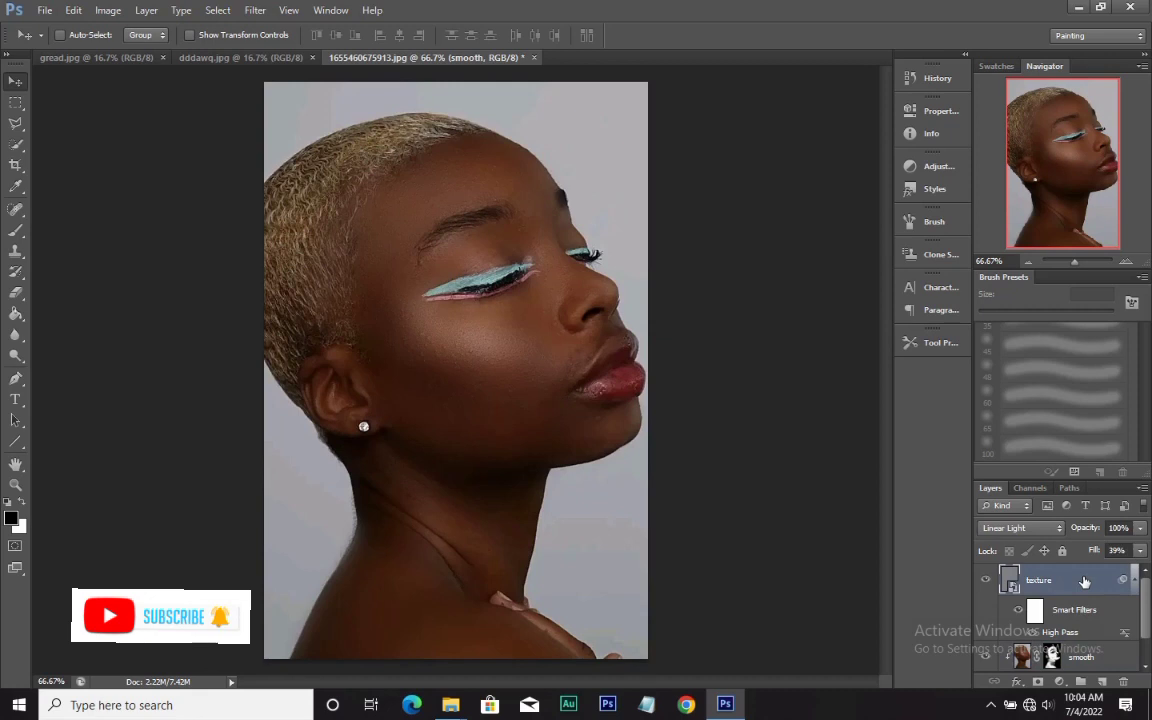
right_click(1084, 581)
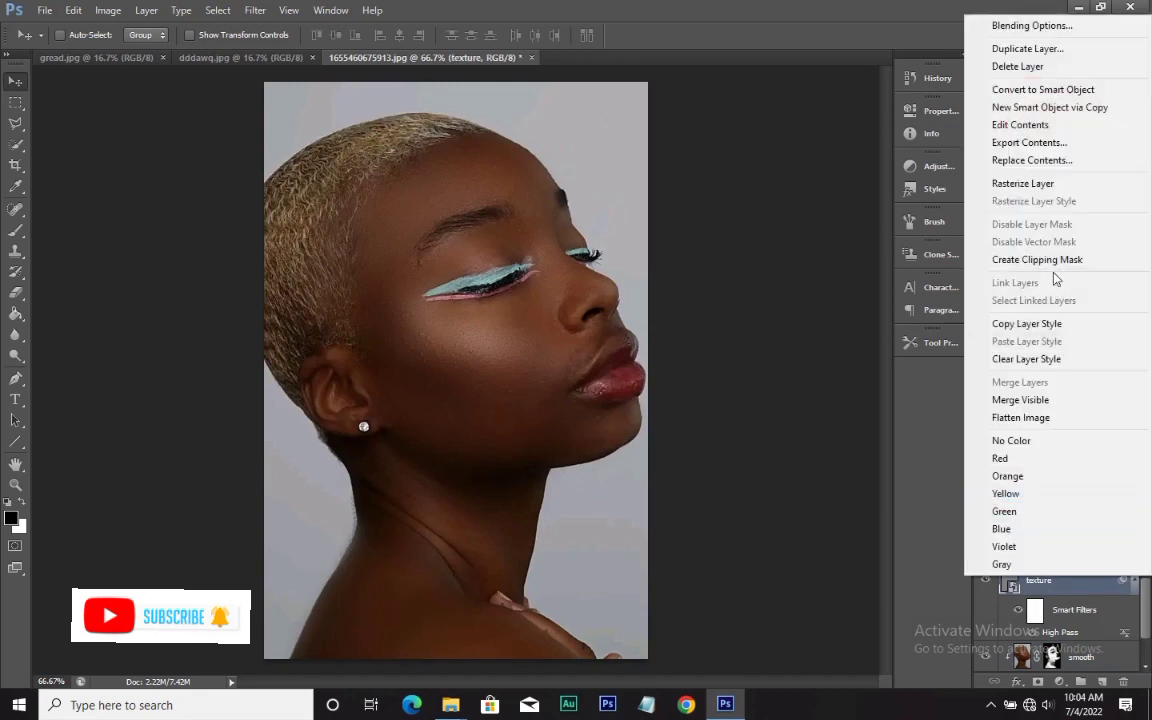
left_click(1052, 264)
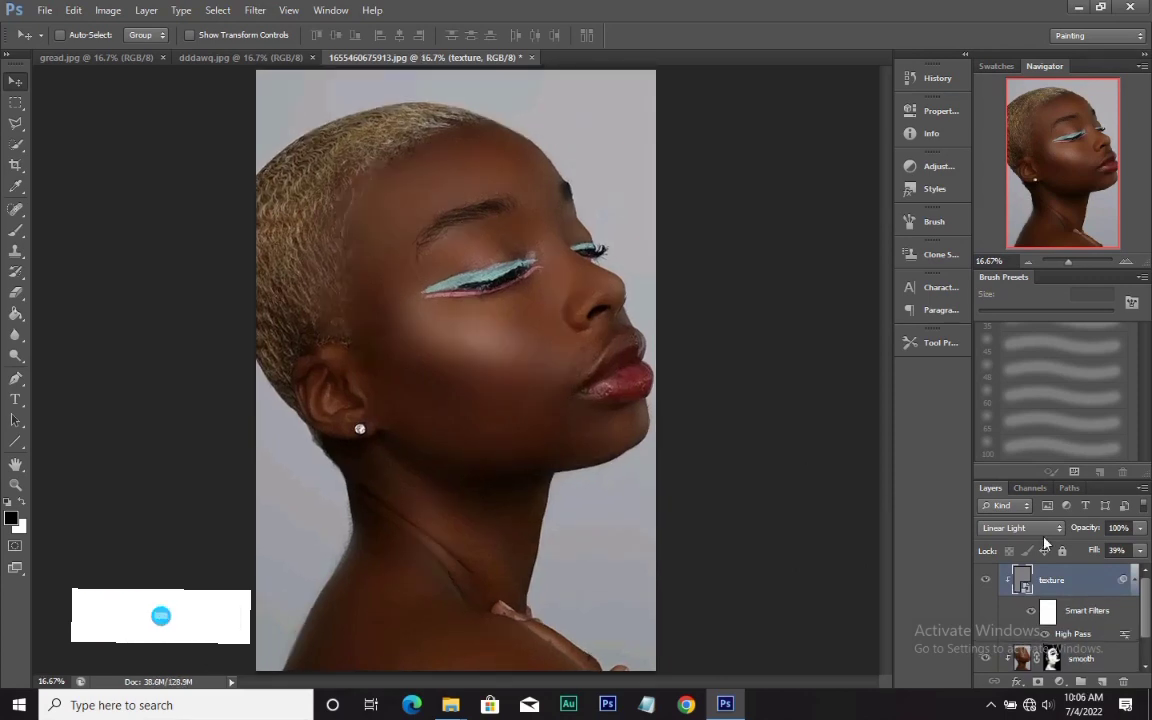
Step: Set the texture layer's fill to 100%
left_click(1140, 551)
left_click(1120, 569)
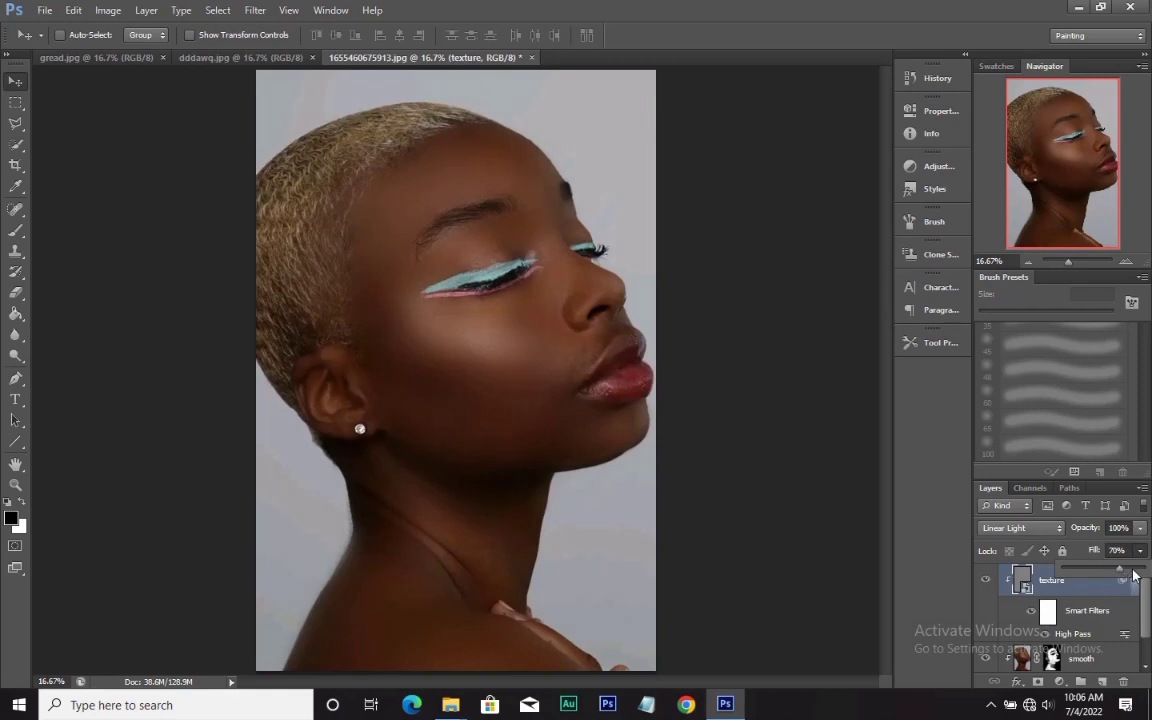
left_click_drag(1133, 573, 1148, 572)
key("Return")
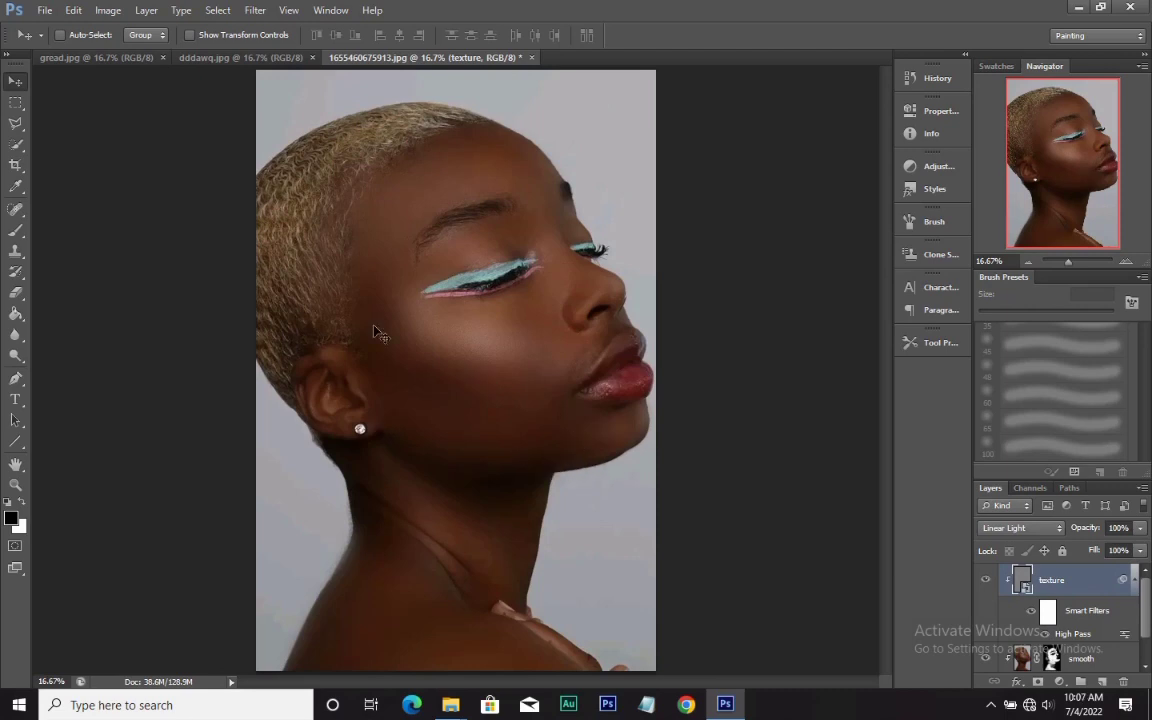
left_click(243, 60)
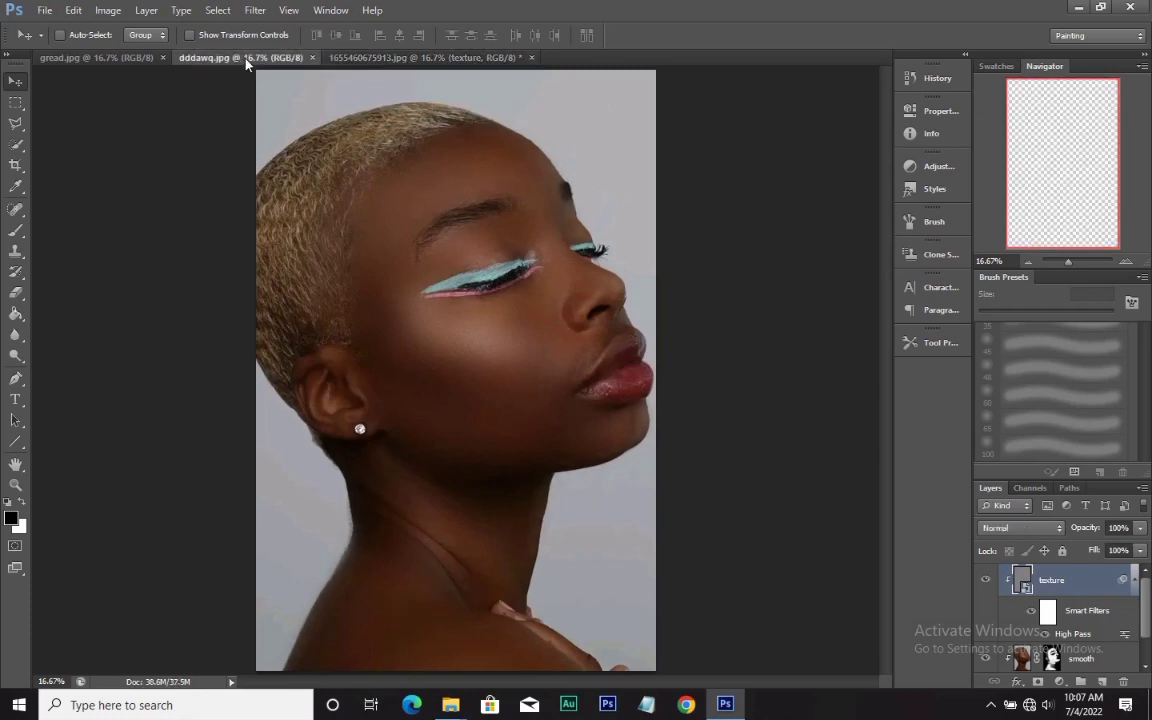
left_click(343, 62)
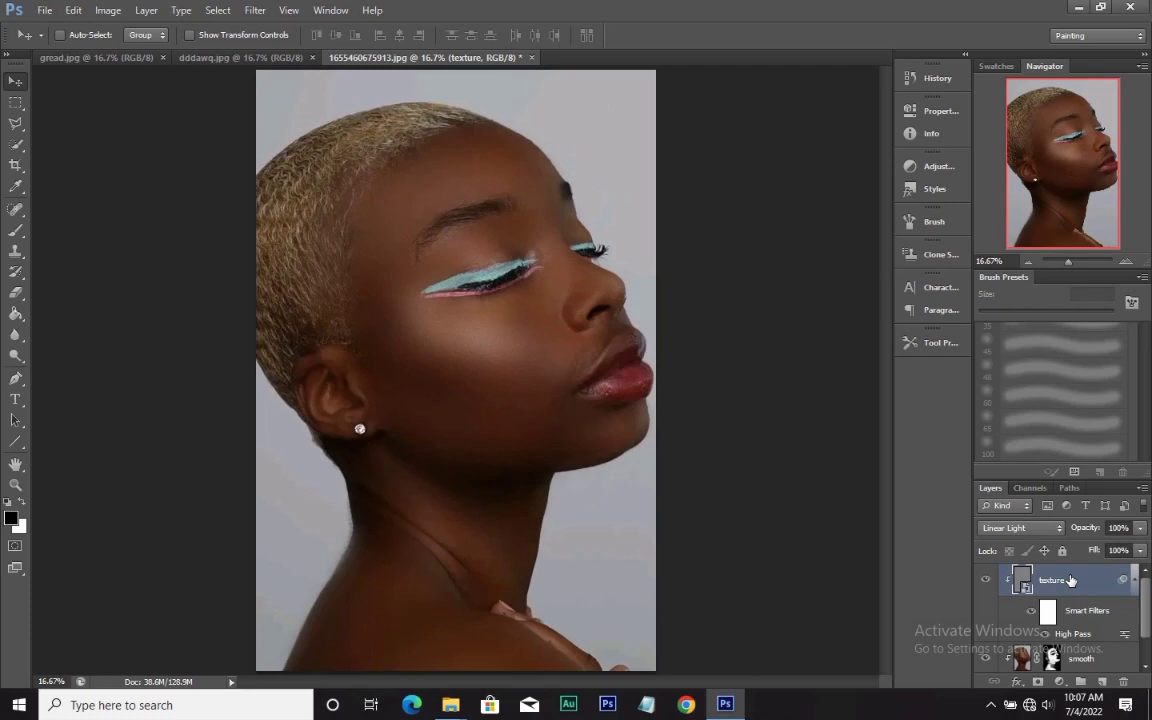
Step: Duplicate the texture layer twice to strengthen the skin texture
key("ctrl+j")
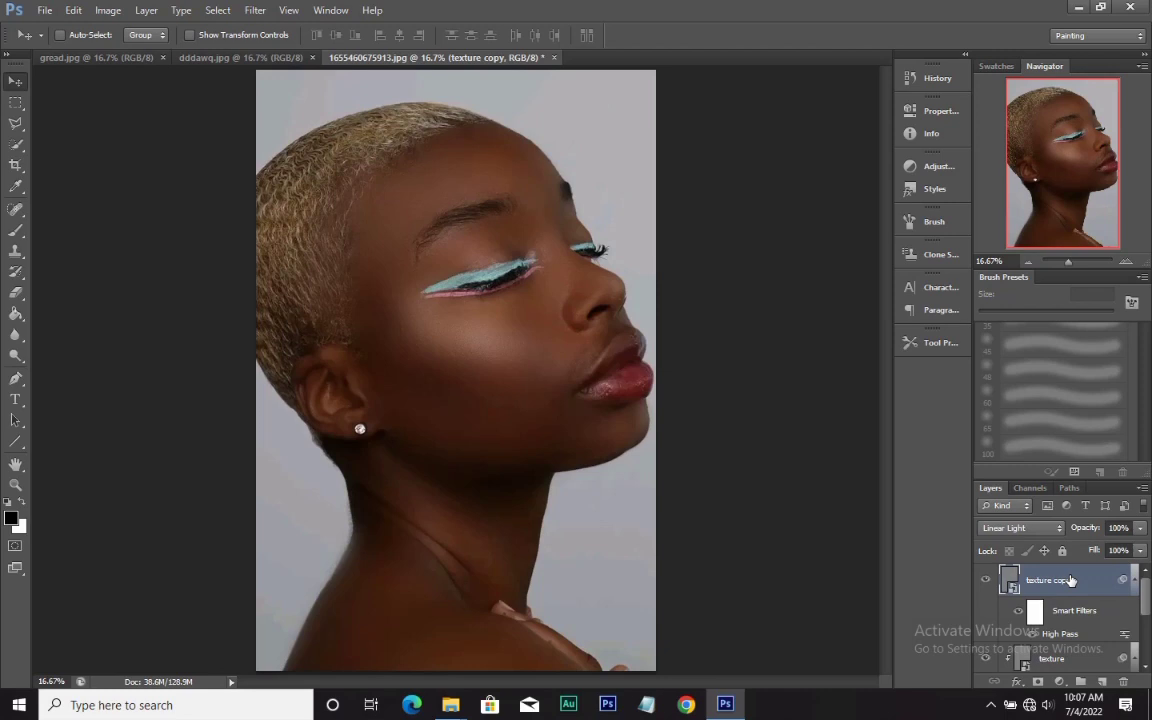
key("ctrl+j")
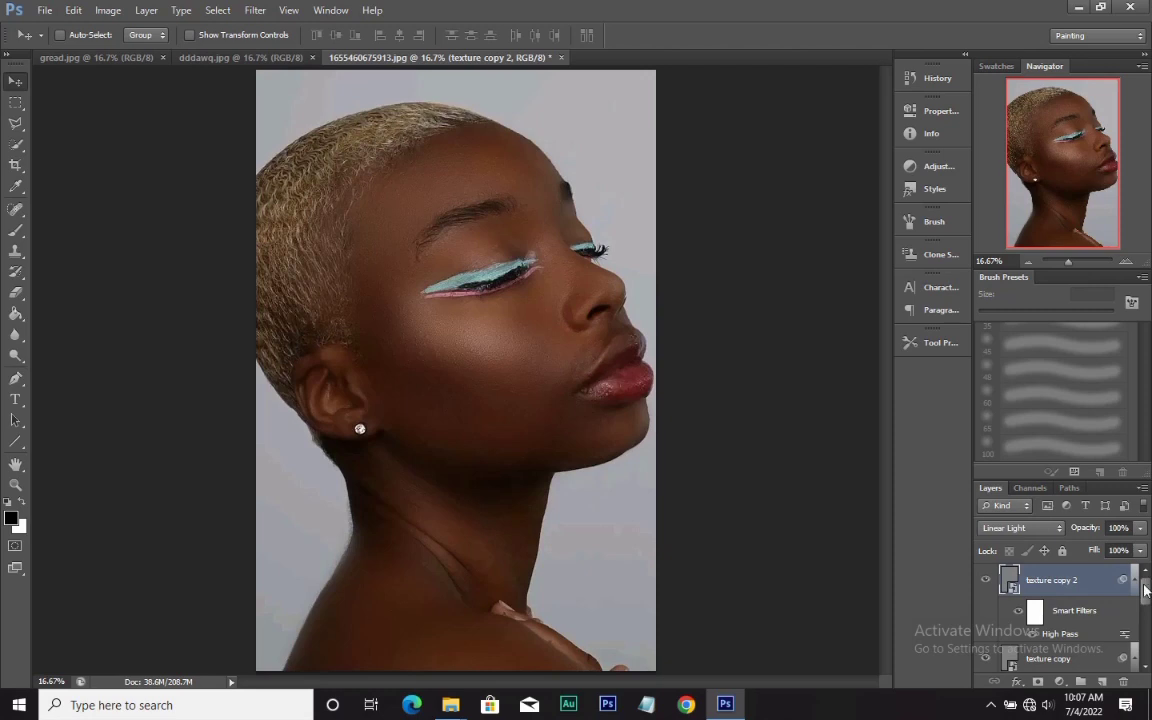
Step: Select the texture layers and merge all visible layers into a single background layer
left_click_drag(1146, 591, 1146, 622)
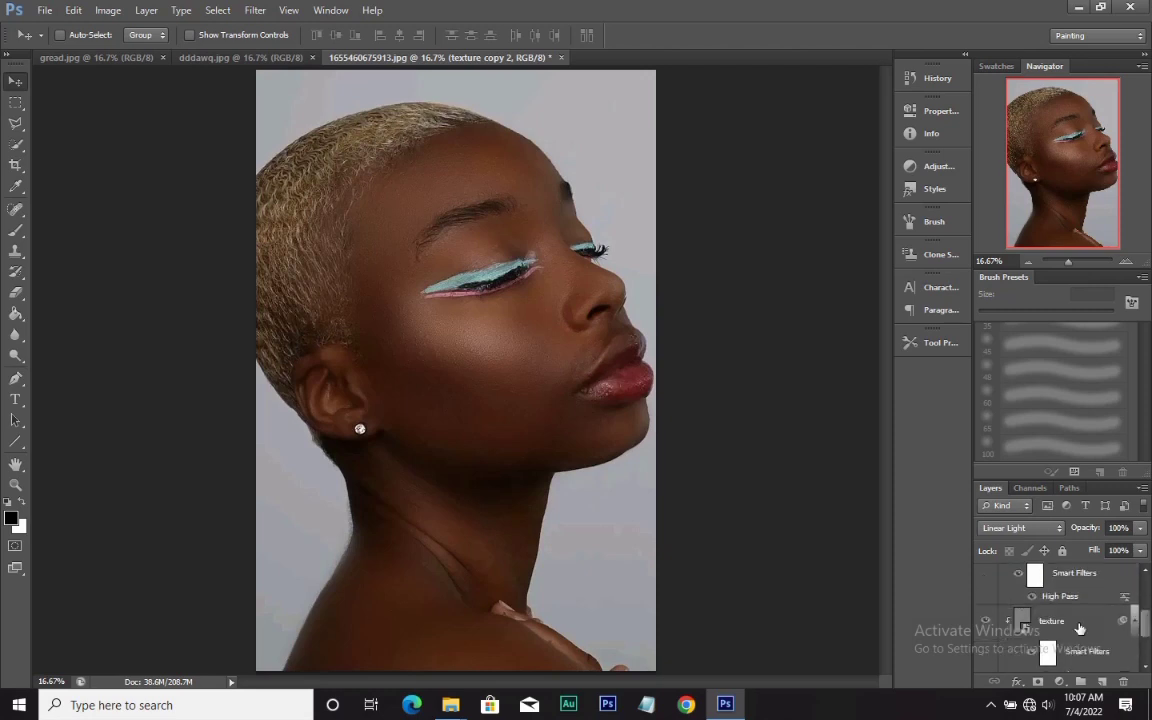
left_click(1080, 628)
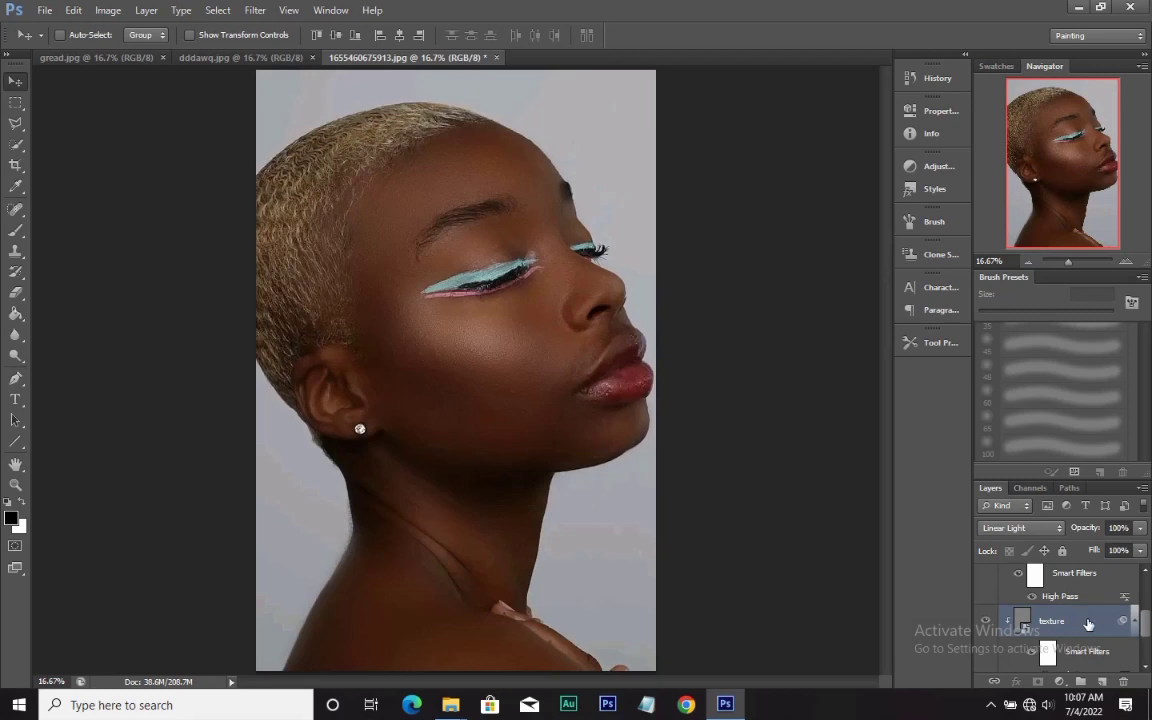
right_click(1088, 624)
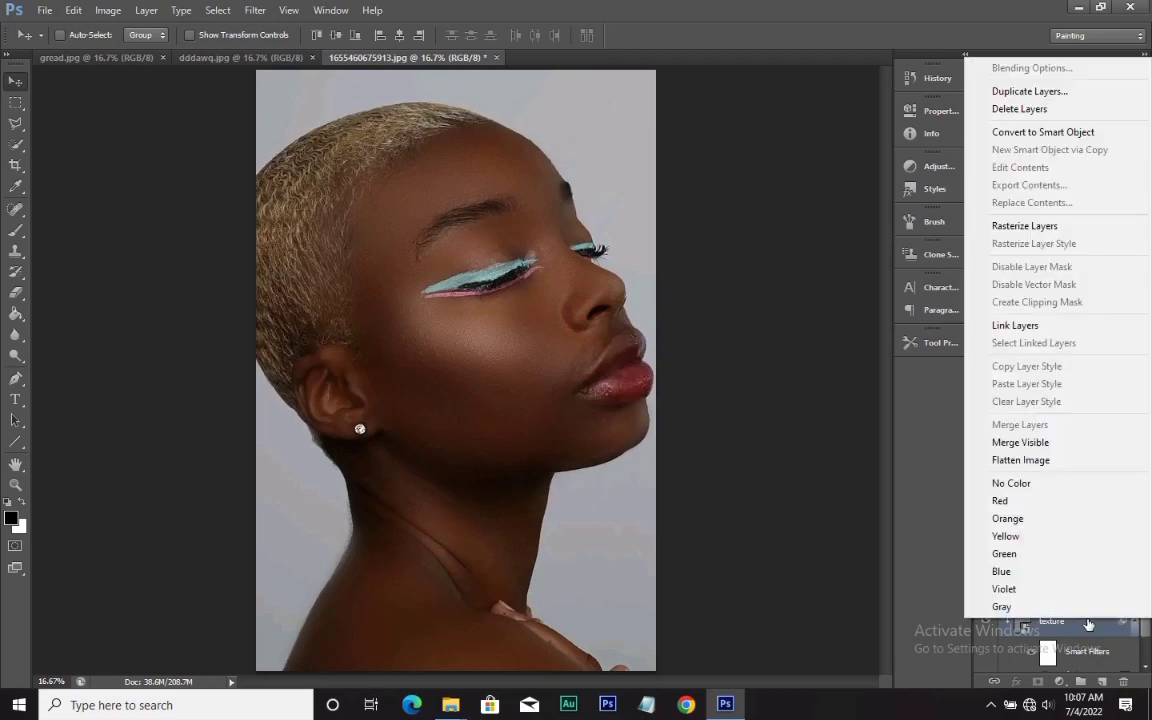
left_click(1068, 444)
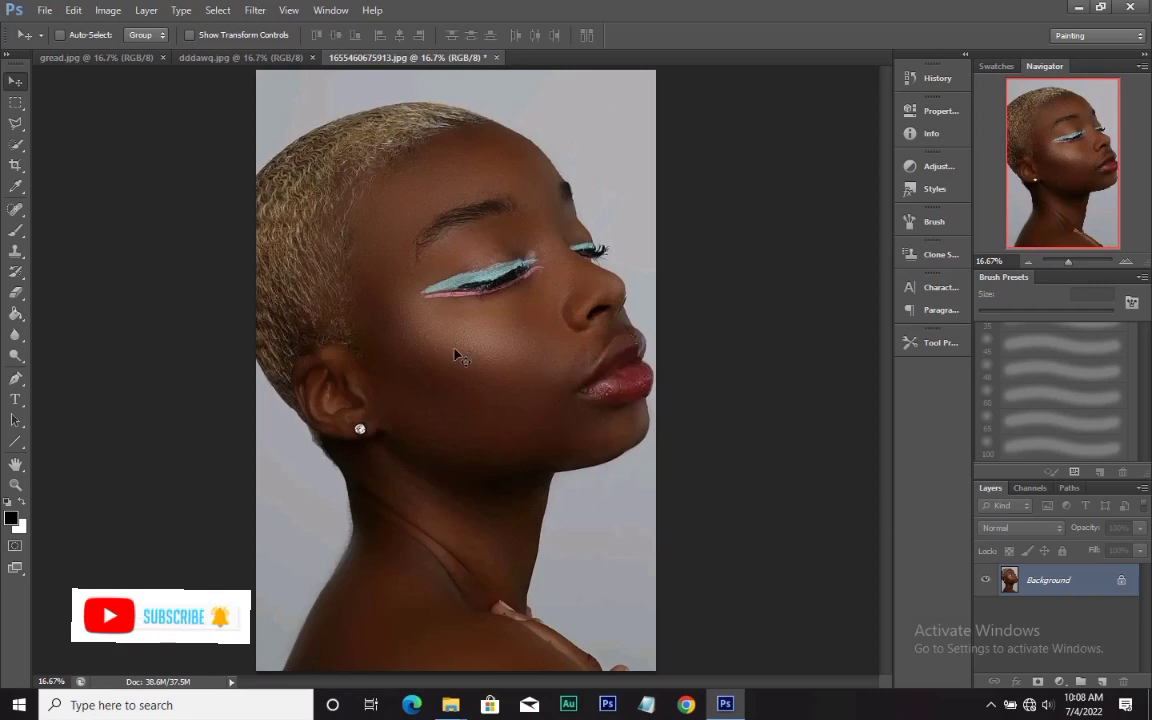
Step: Examine the retouched skin at 12.5% and 16.67% zoom and compare it with the other open portraits
key("ctrl+minus")
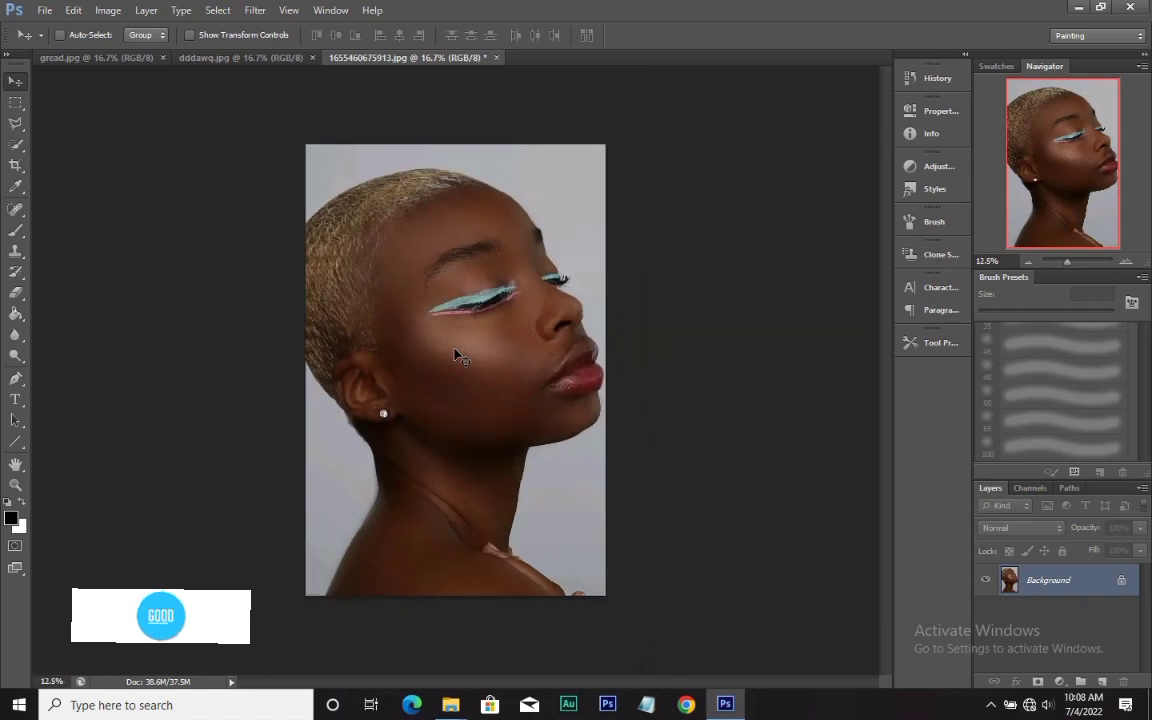
key("ctrl+plus")
key("ctrl+minus")
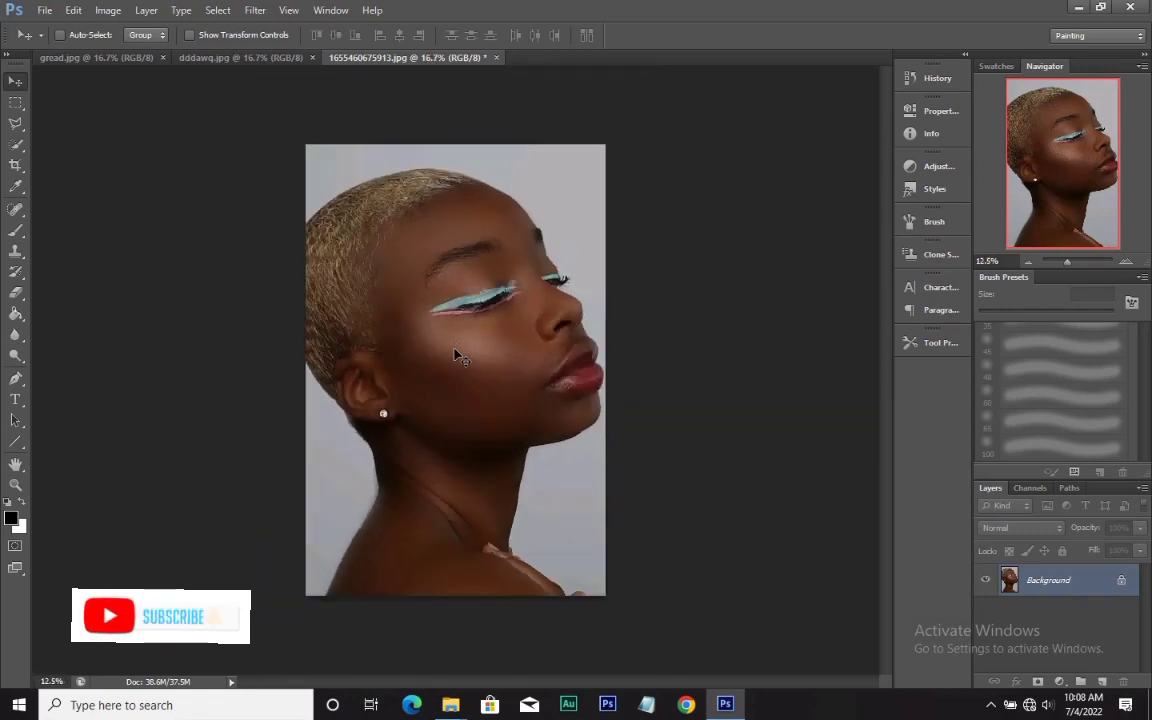
key("ctrl+plus")
key("ctrl+minus")
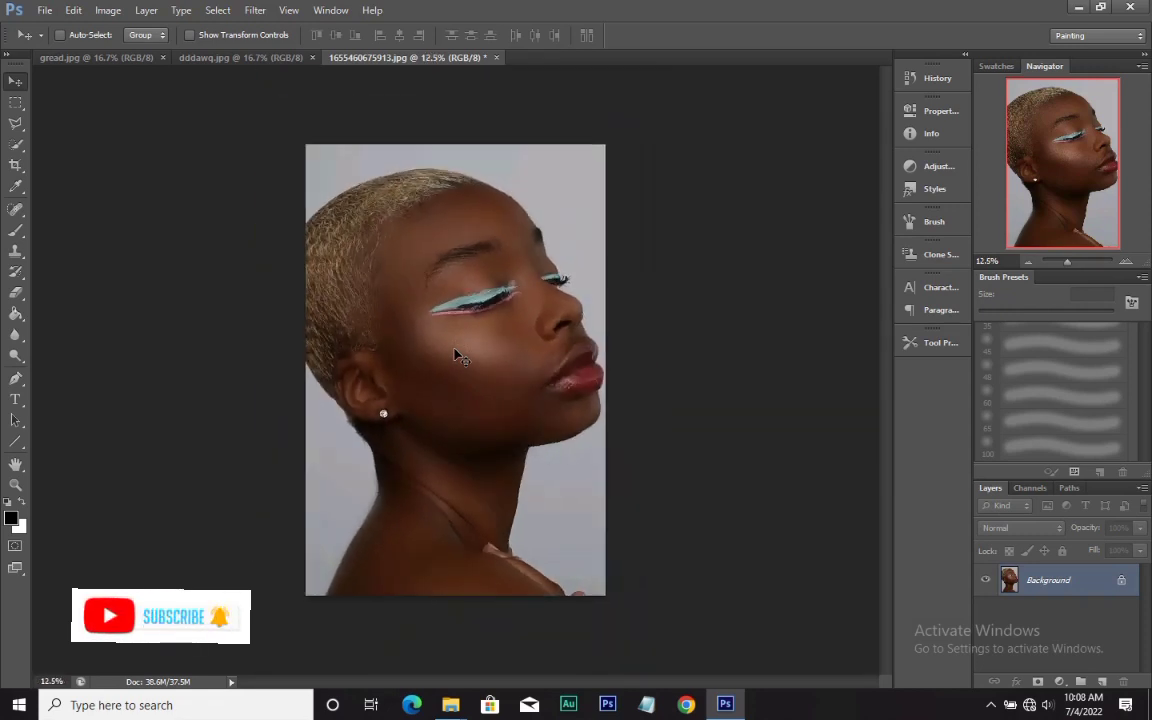
key("ctrl+plus")
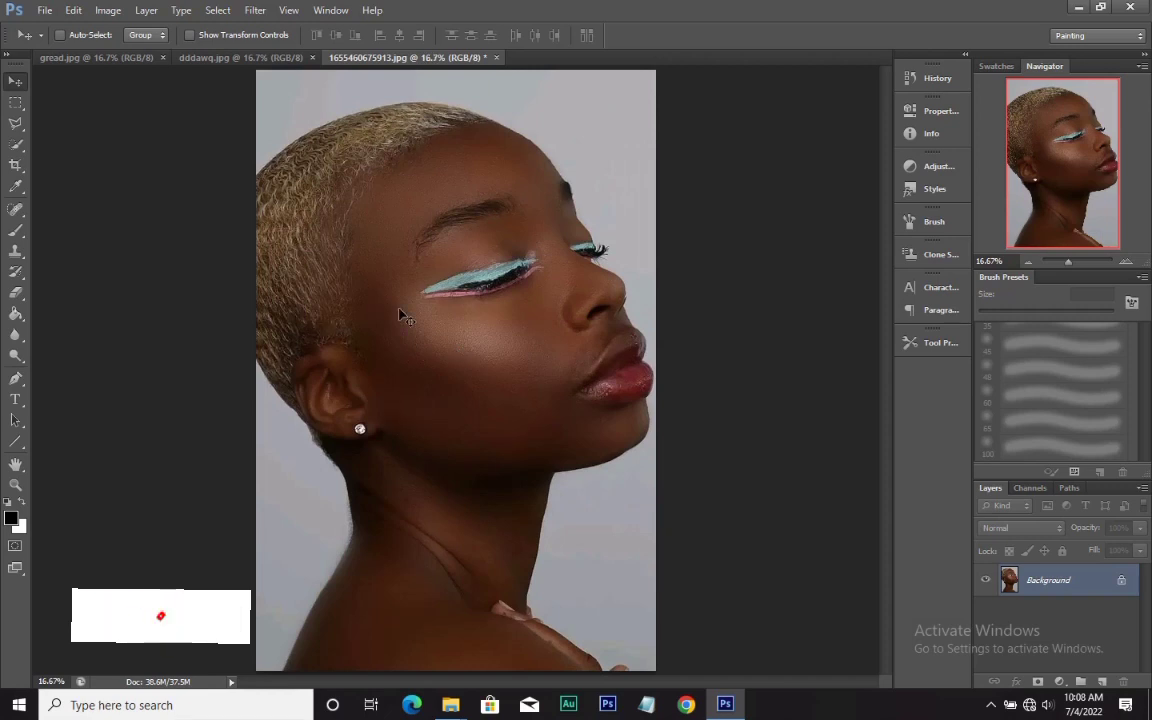
left_click(124, 62)
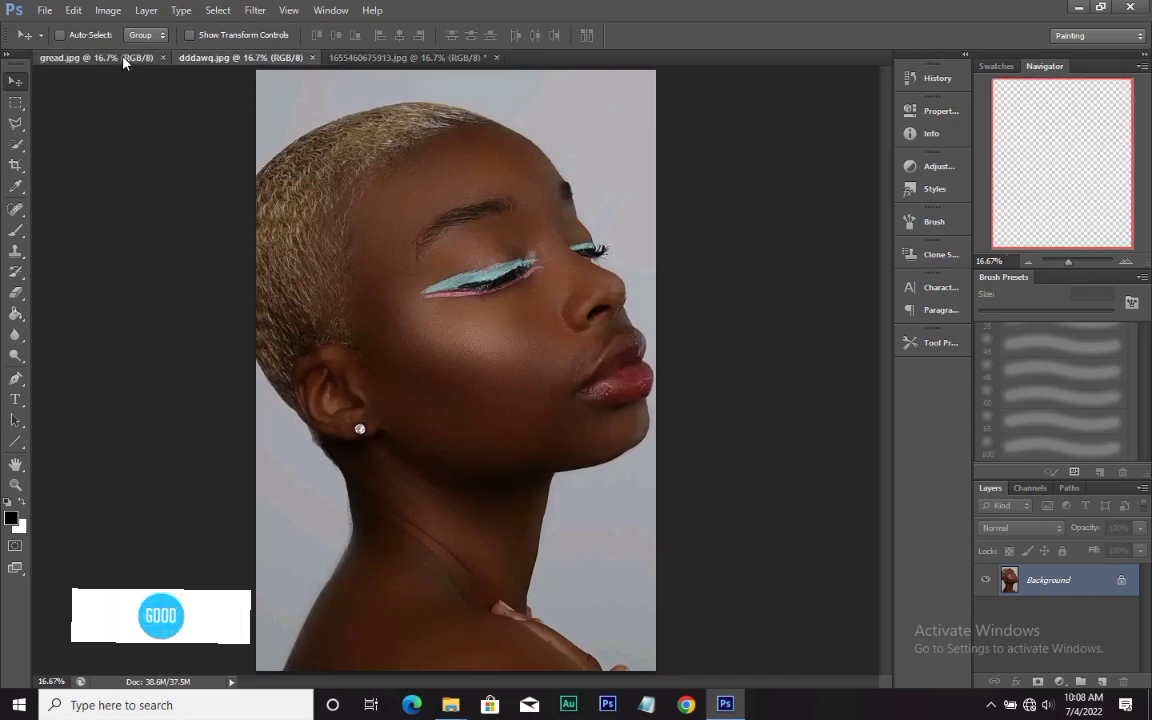
left_click(347, 60)
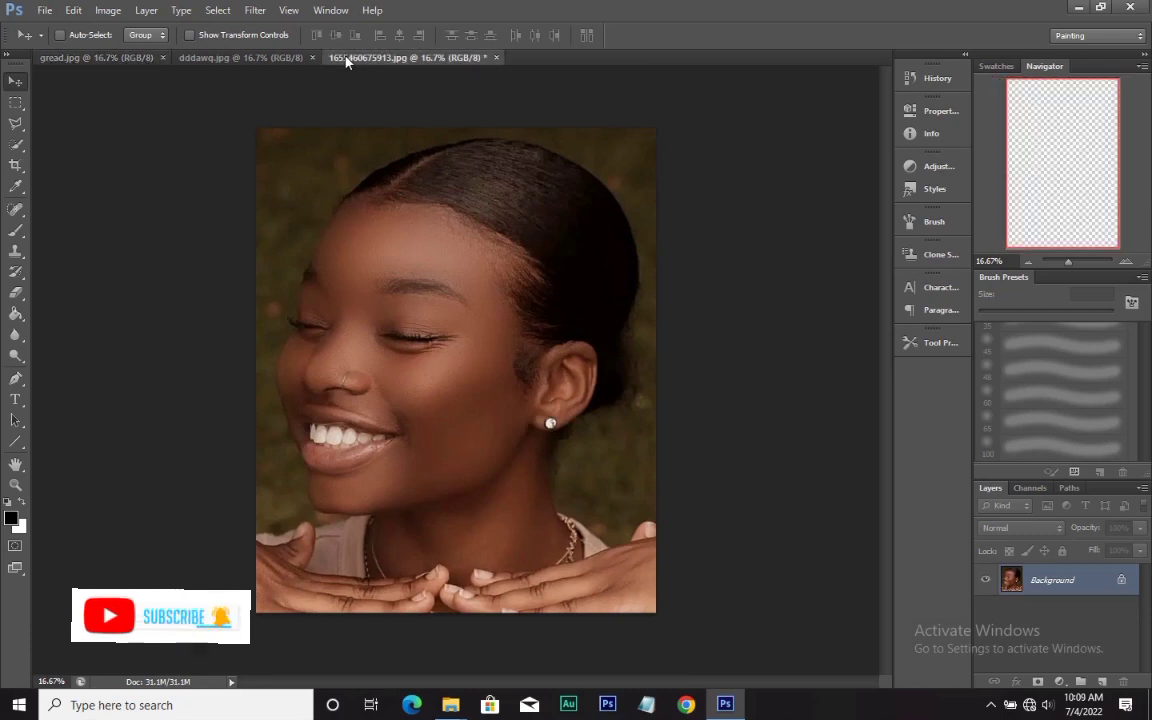